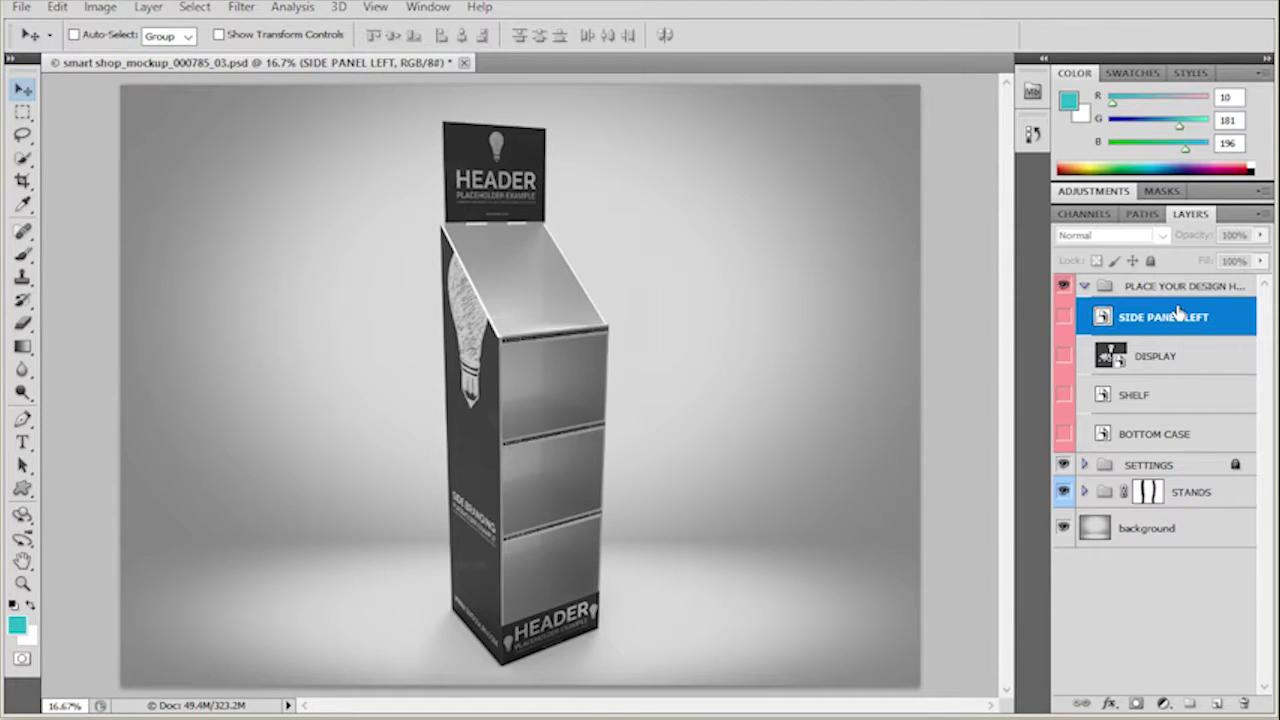
Select the STANDS group and expand it to reveal its Wood, Plastic and Aluminum variants
left_click(1148, 290)
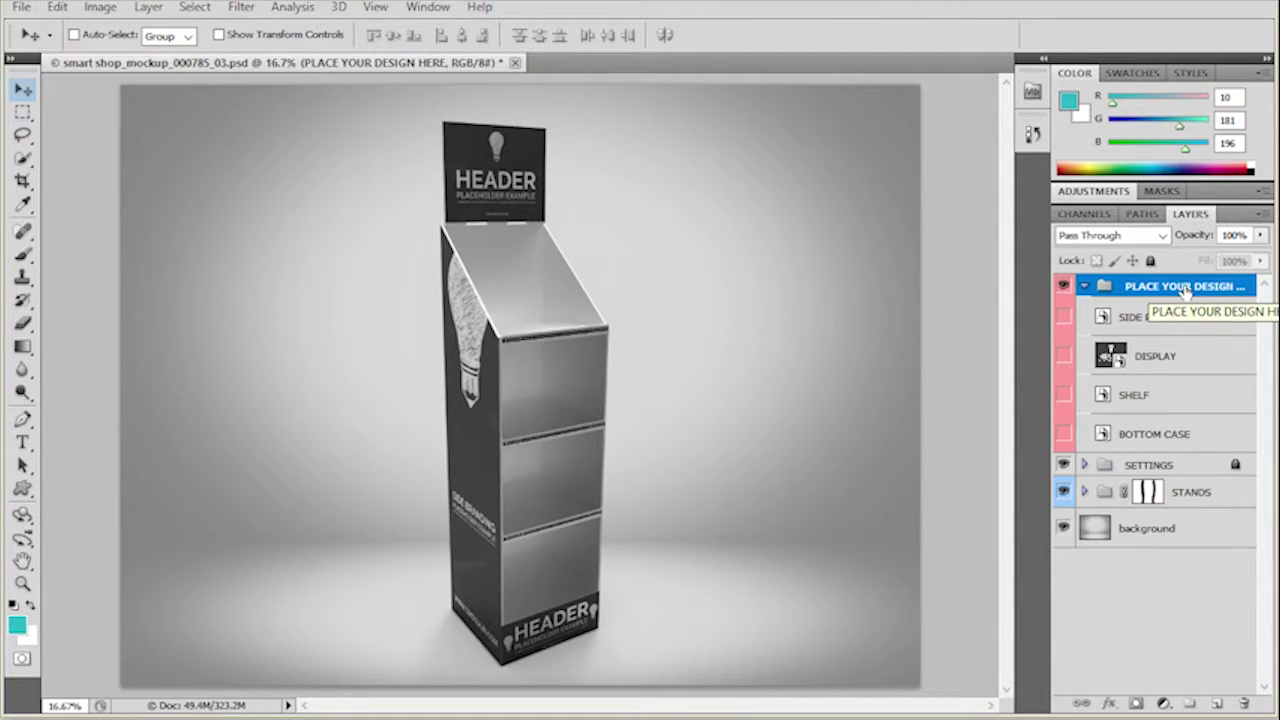
left_click(1155, 469)
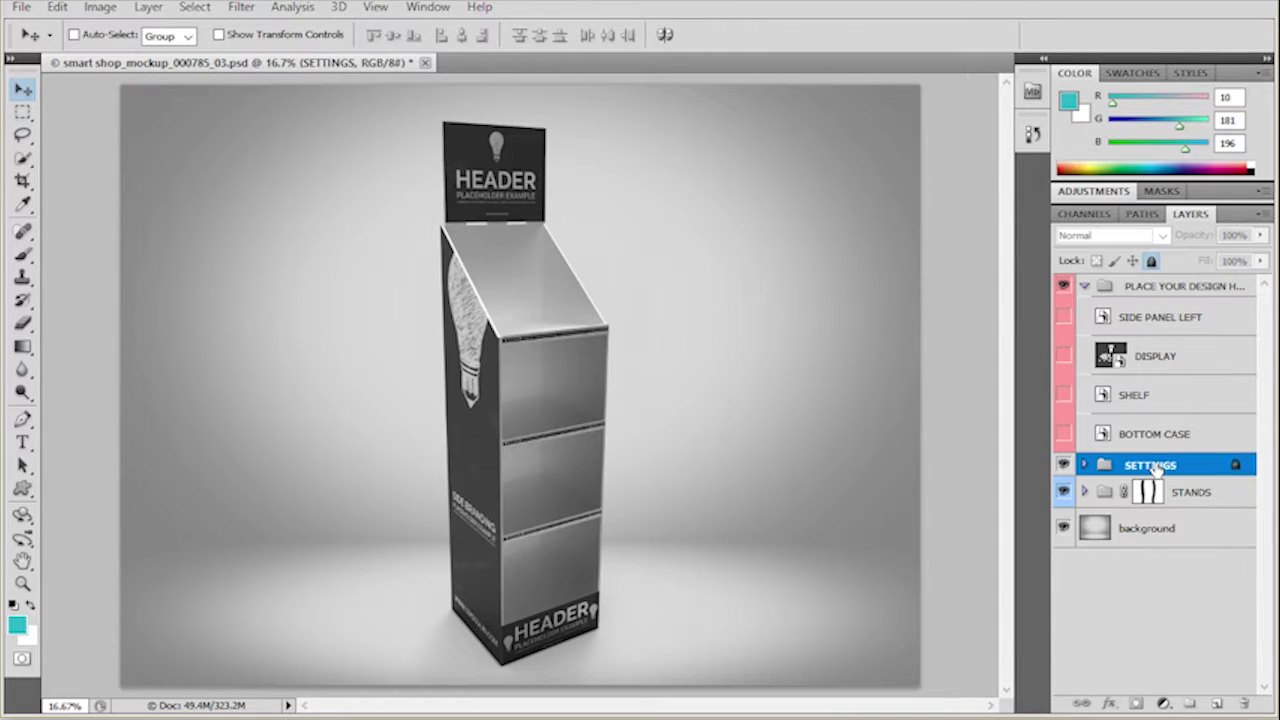
left_click(1100, 493)
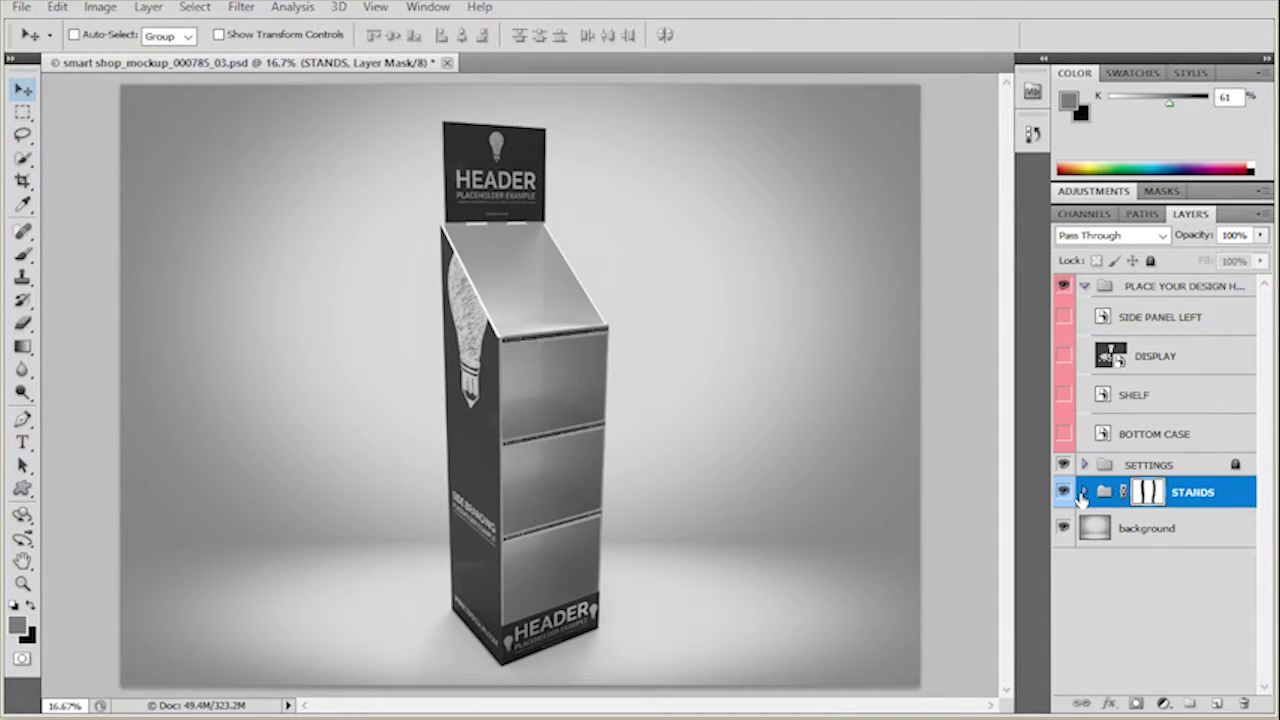
left_click(1082, 492)
Compare the Aluminum, Wood and Plastic shelf versions, leaving only Plastic visible
left_click(1063, 565)
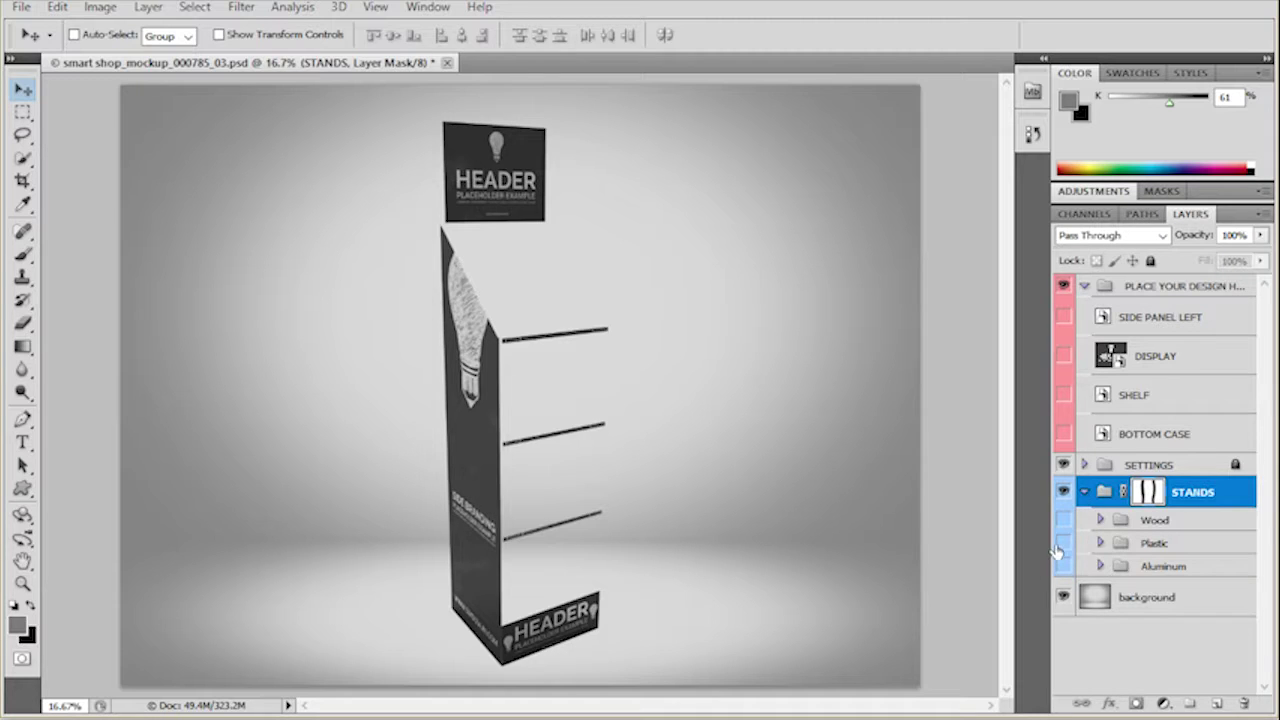
left_click(1063, 543)
left_click(1063, 543)
left_click(1063, 520)
left_click(1063, 520)
left_click(1063, 543)
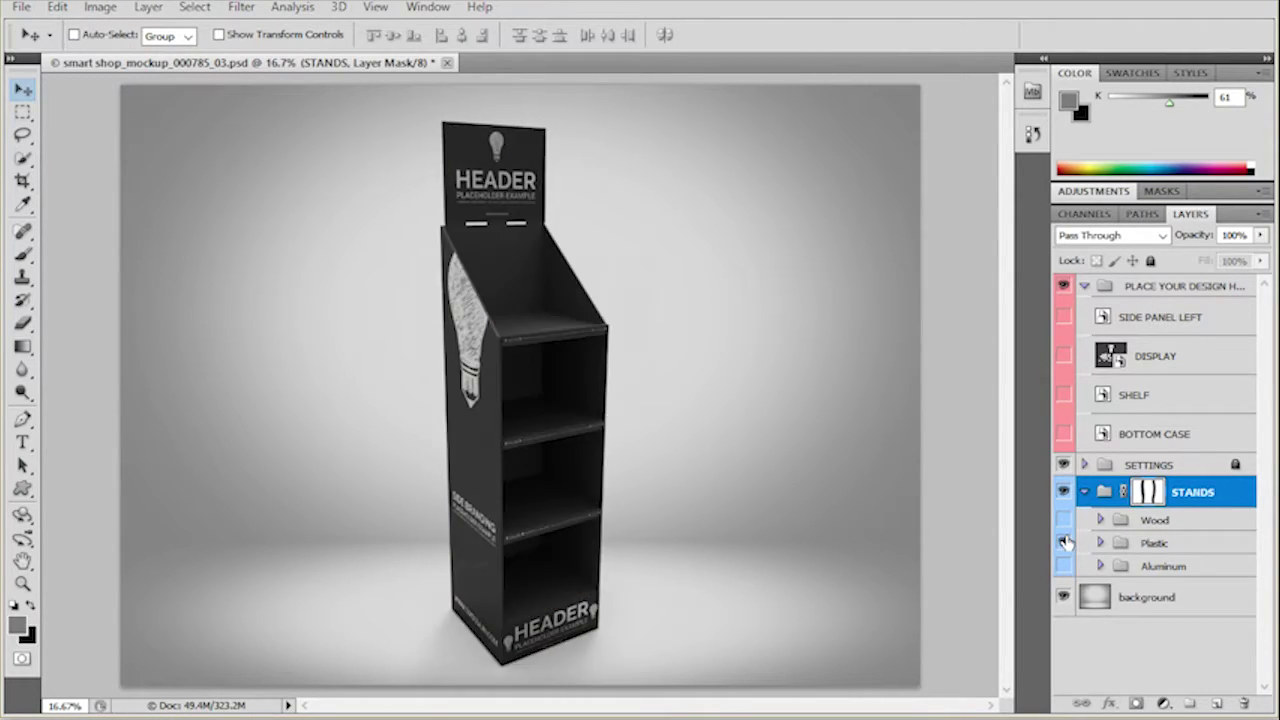
left_click(1063, 543)
left_click(1063, 566)
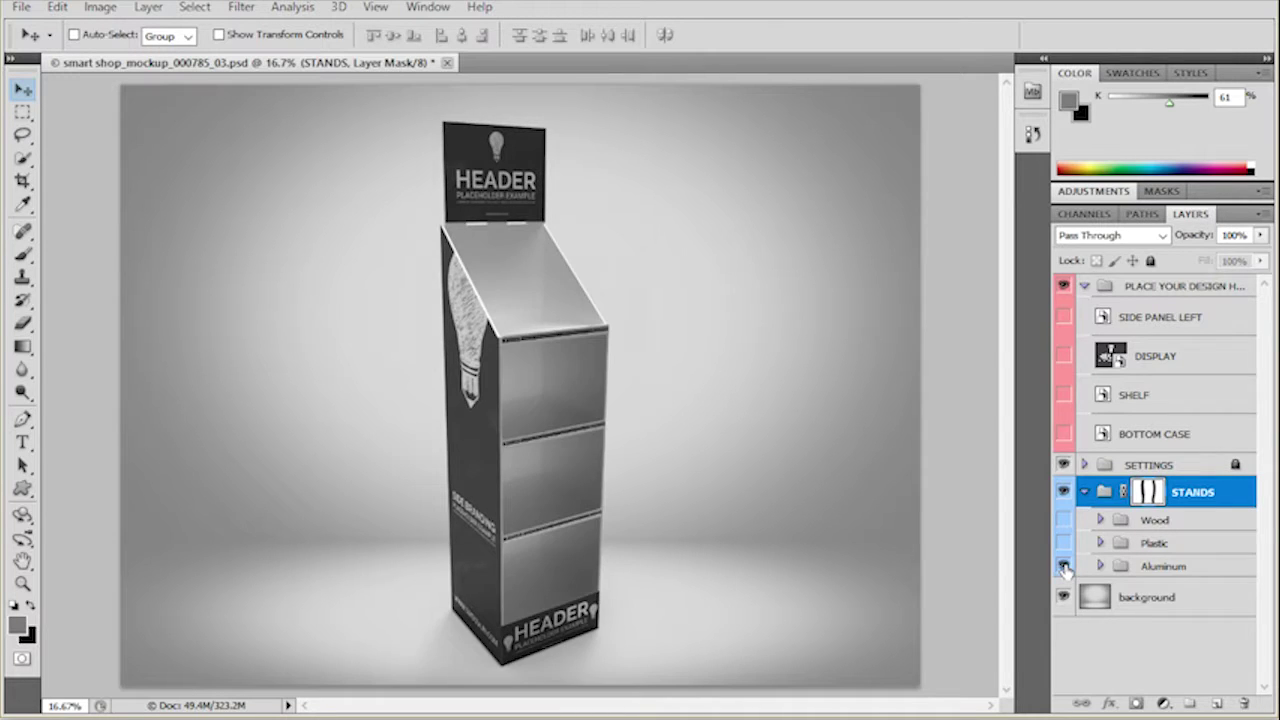
left_click(1063, 566)
left_click(1063, 520)
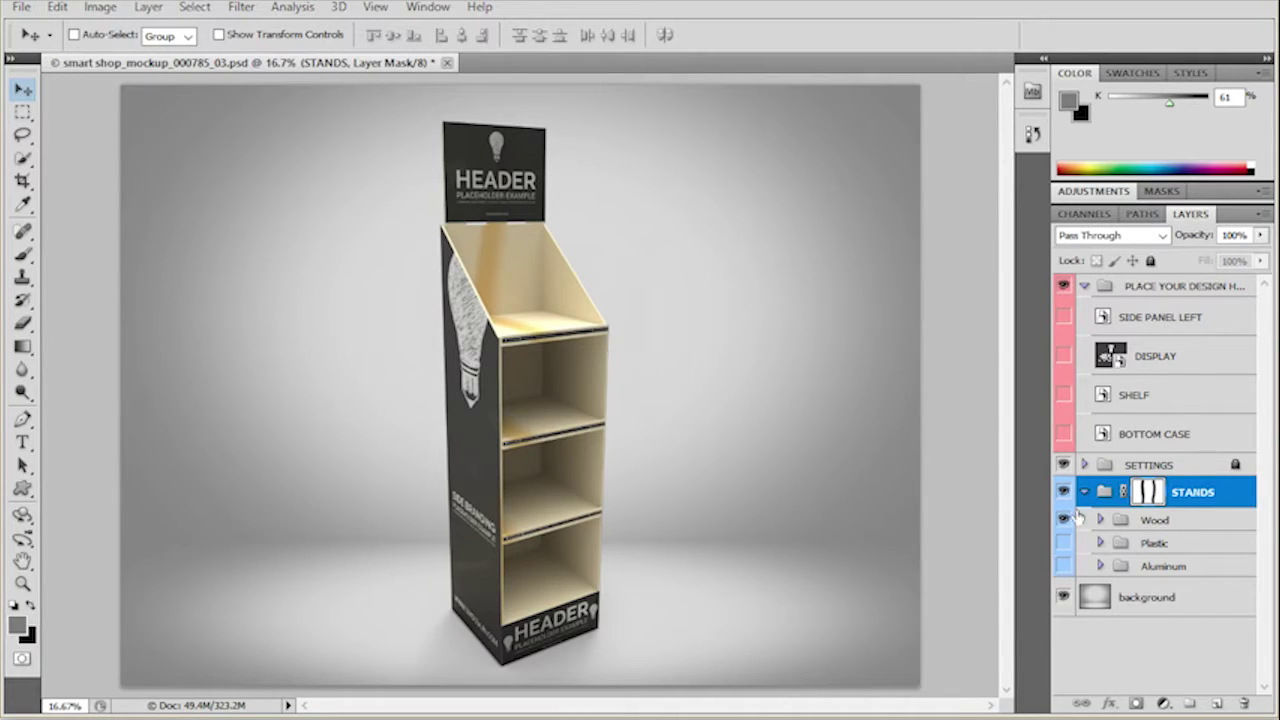
left_click(1063, 520)
left_click(1063, 543)
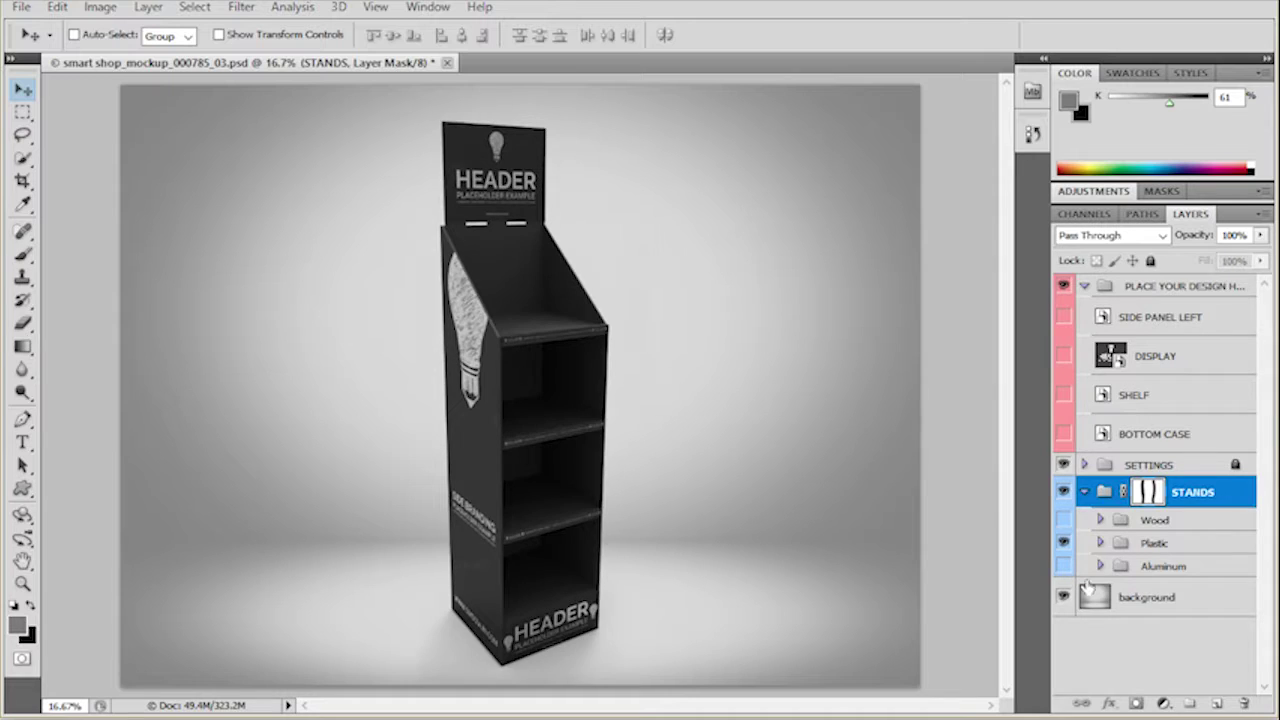
Collapse STANDS and open the DISPLAY smart object's contents as DISPLAY.psb, accepting the save notice
left_click(1084, 491)
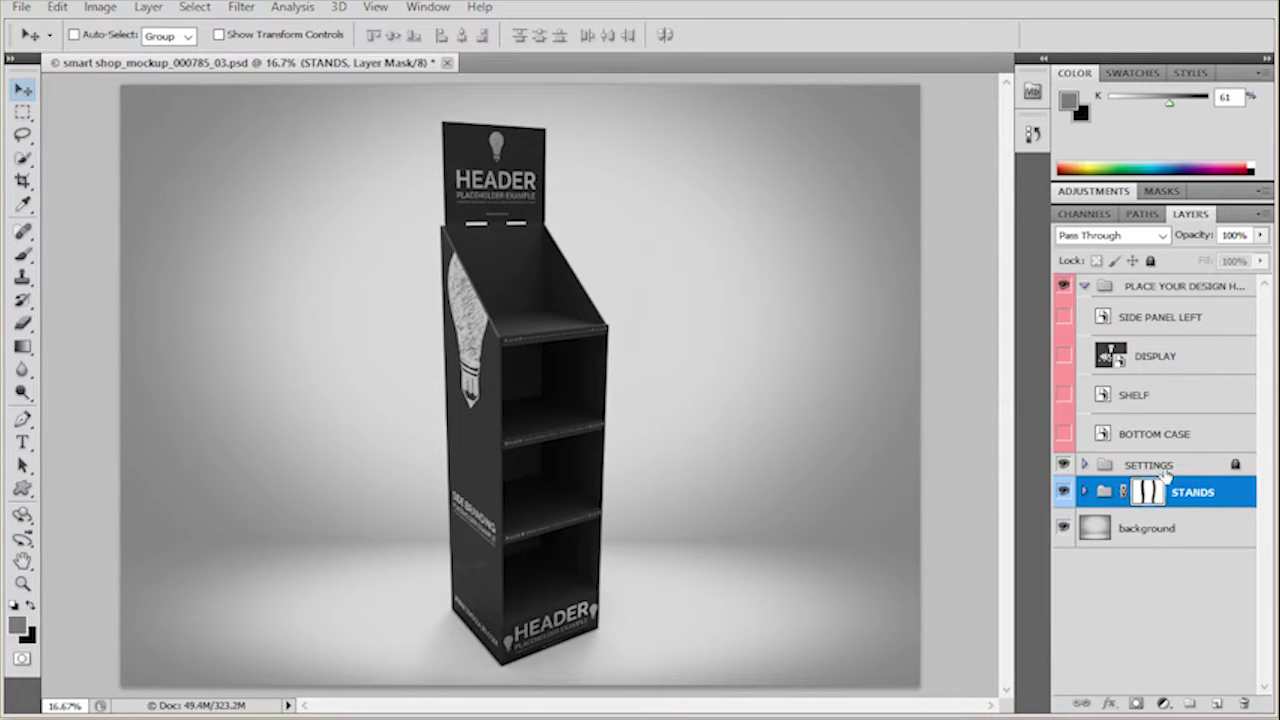
left_click(1160, 320)
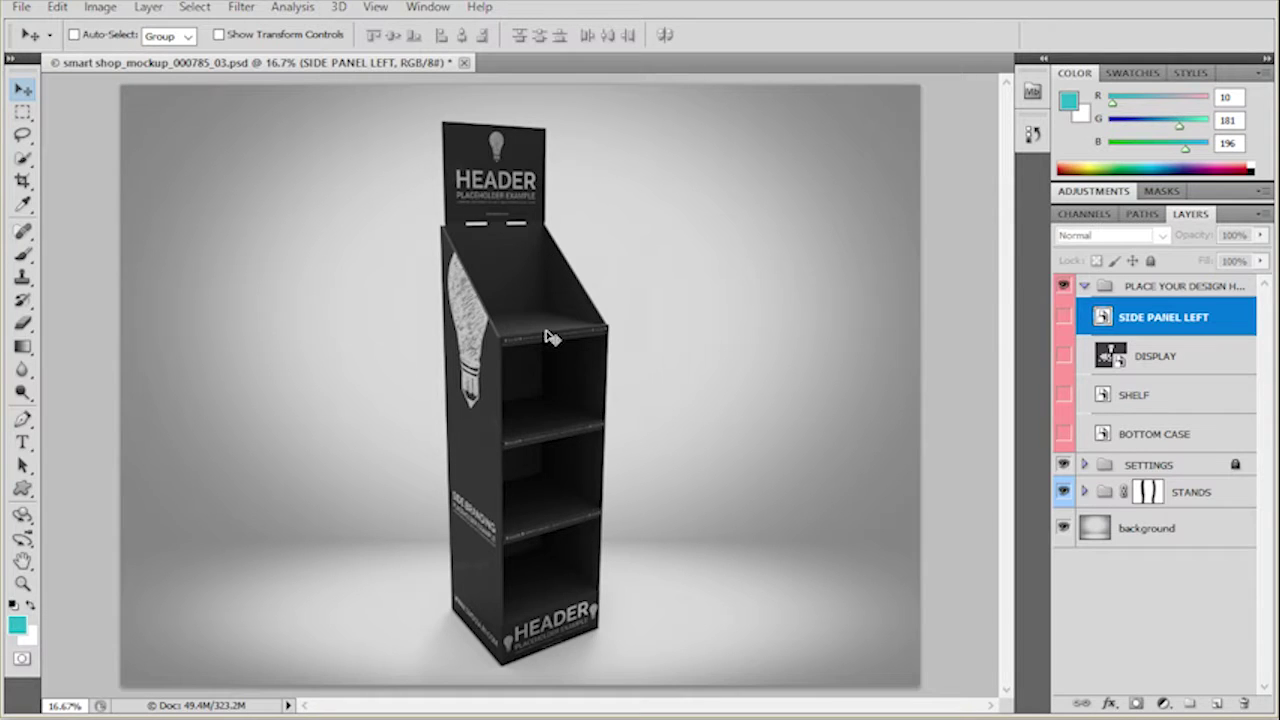
left_click(1136, 289)
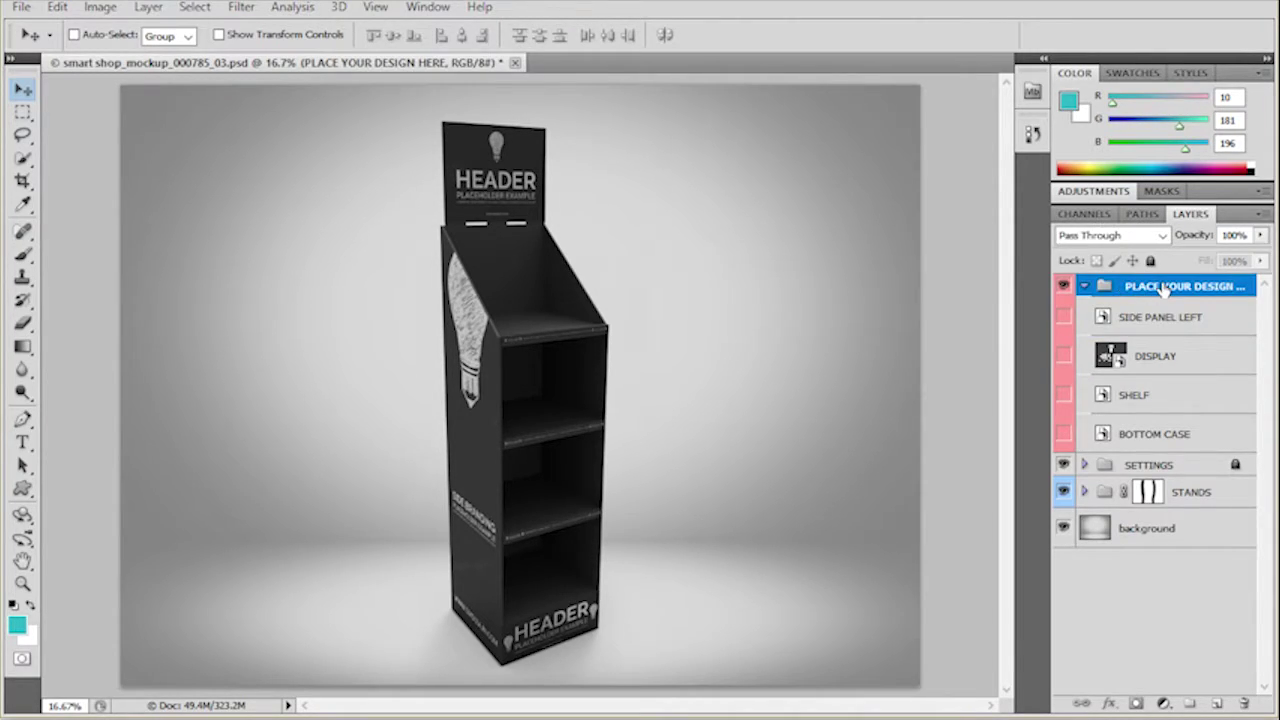
left_click(1103, 318)
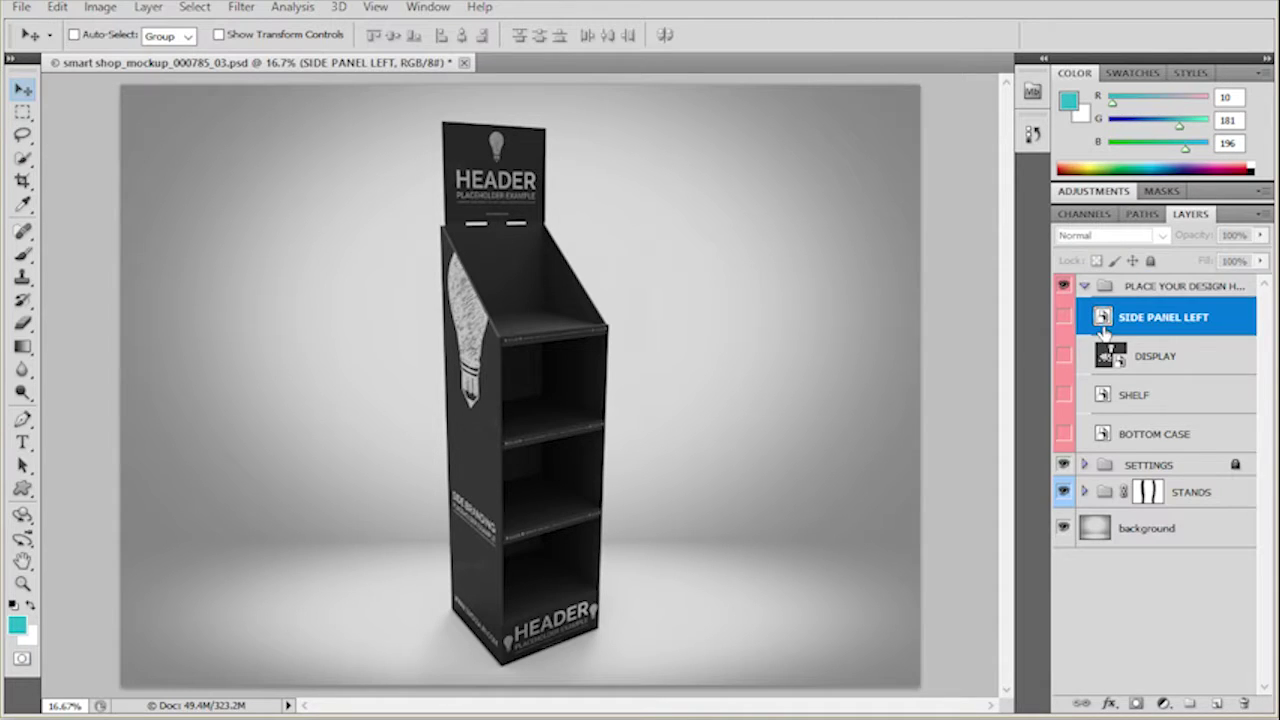
left_click(1102, 362)
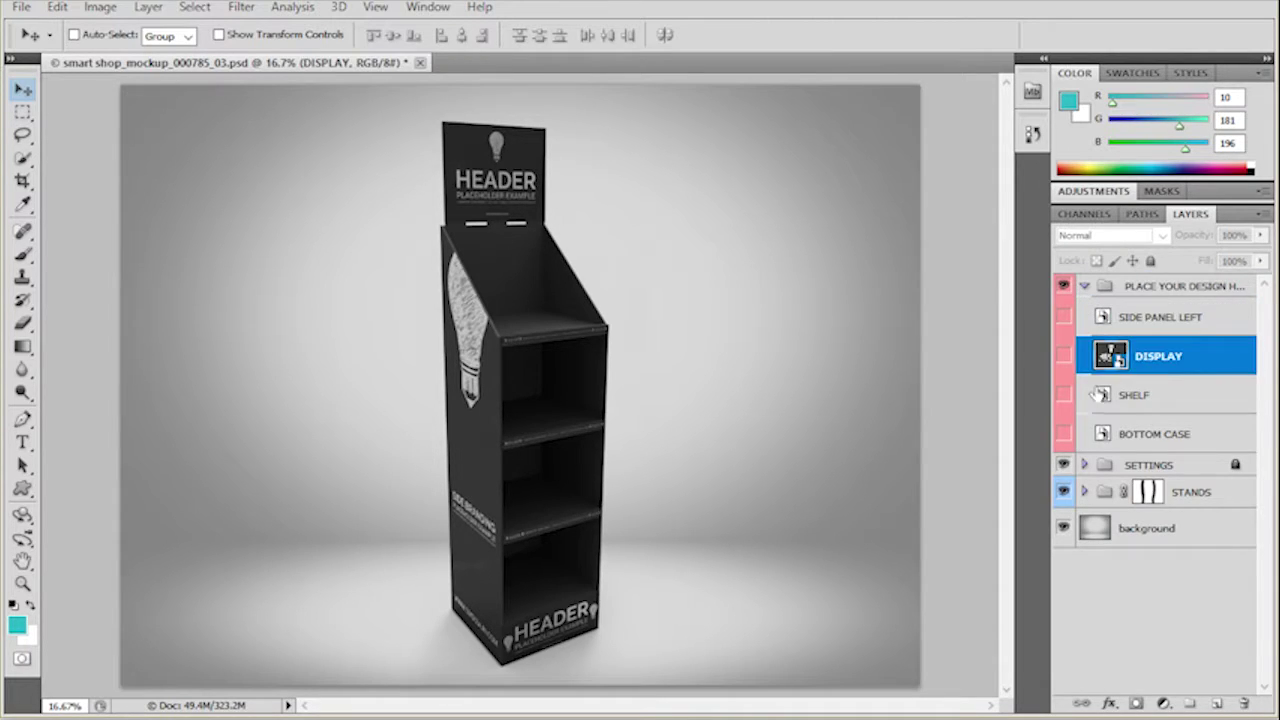
left_click(1100, 396)
left_click(1098, 444)
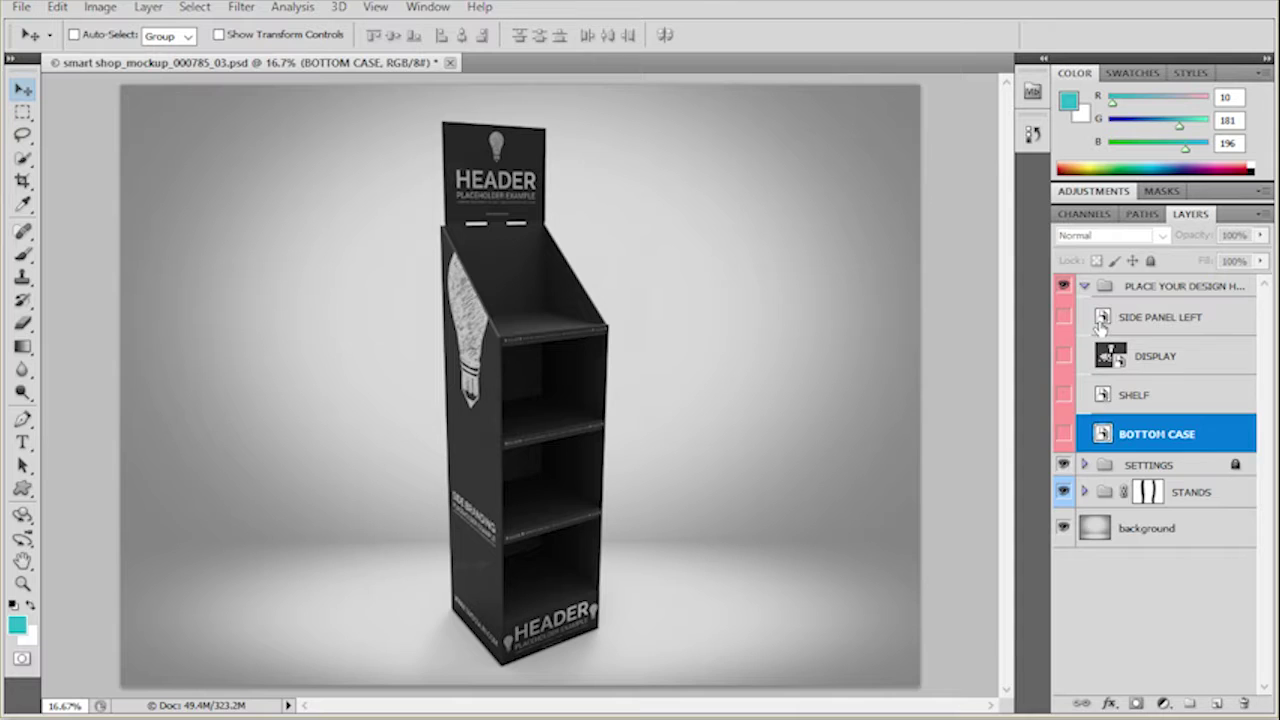
left_click(1099, 322)
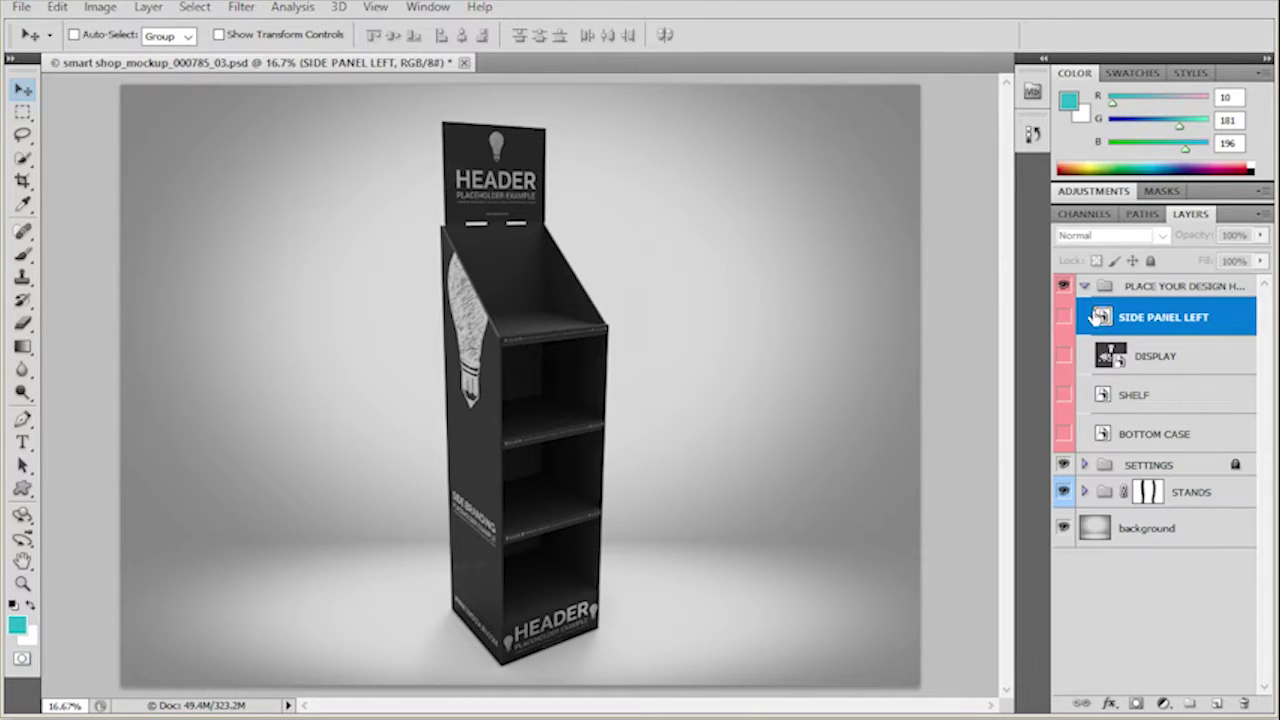
left_click(1102, 362)
double_click(1102, 362)
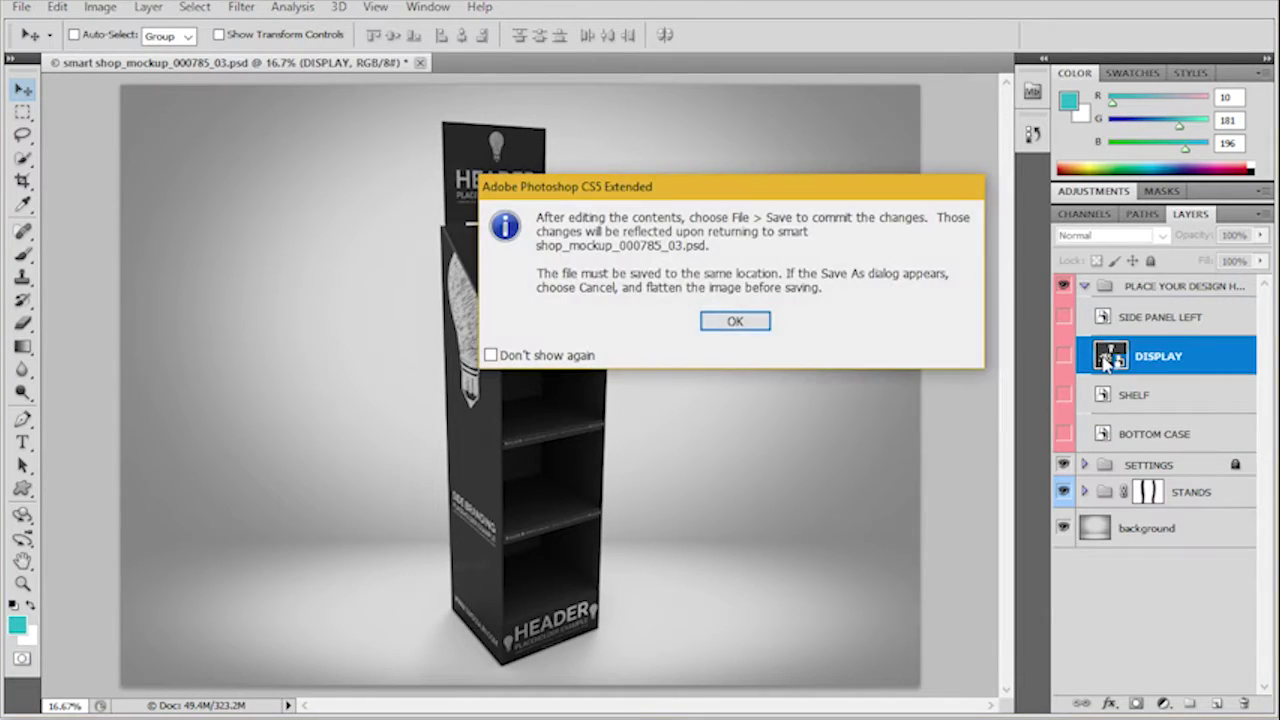
left_click(757, 322)
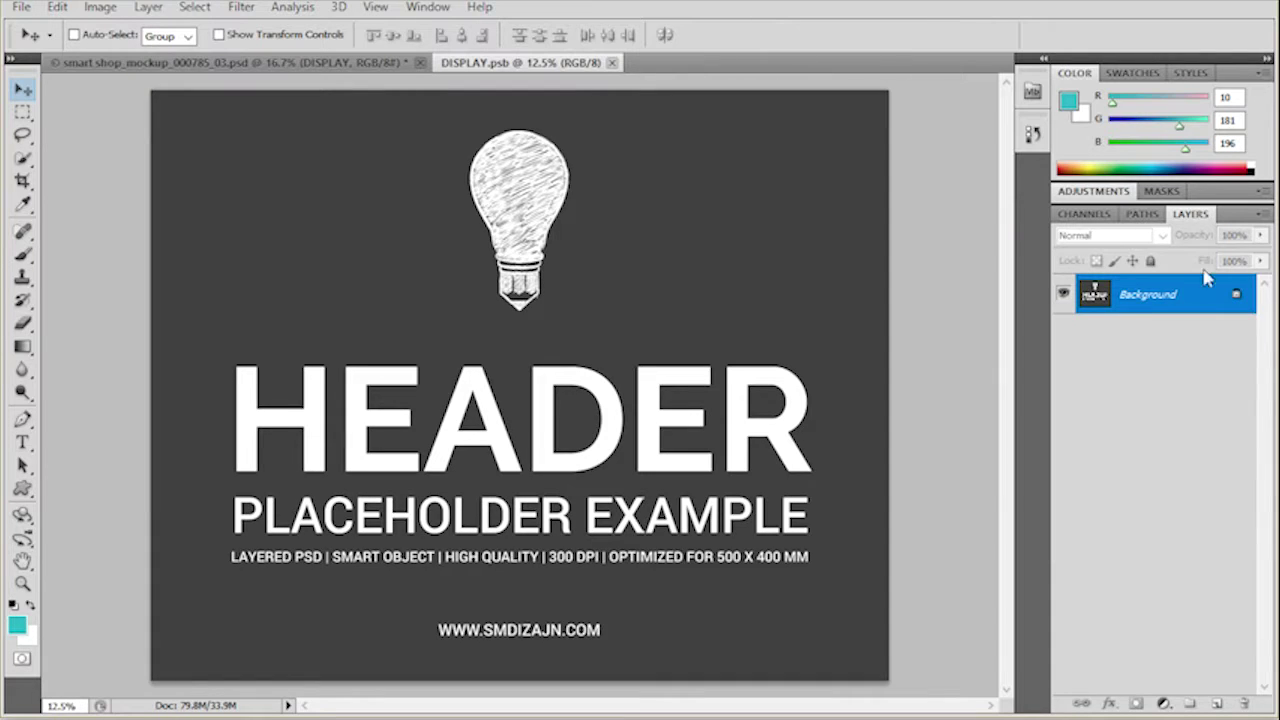
Place the 'header top' design file into DISPLAY.psb, keeping its layers
left_click(21, 7)
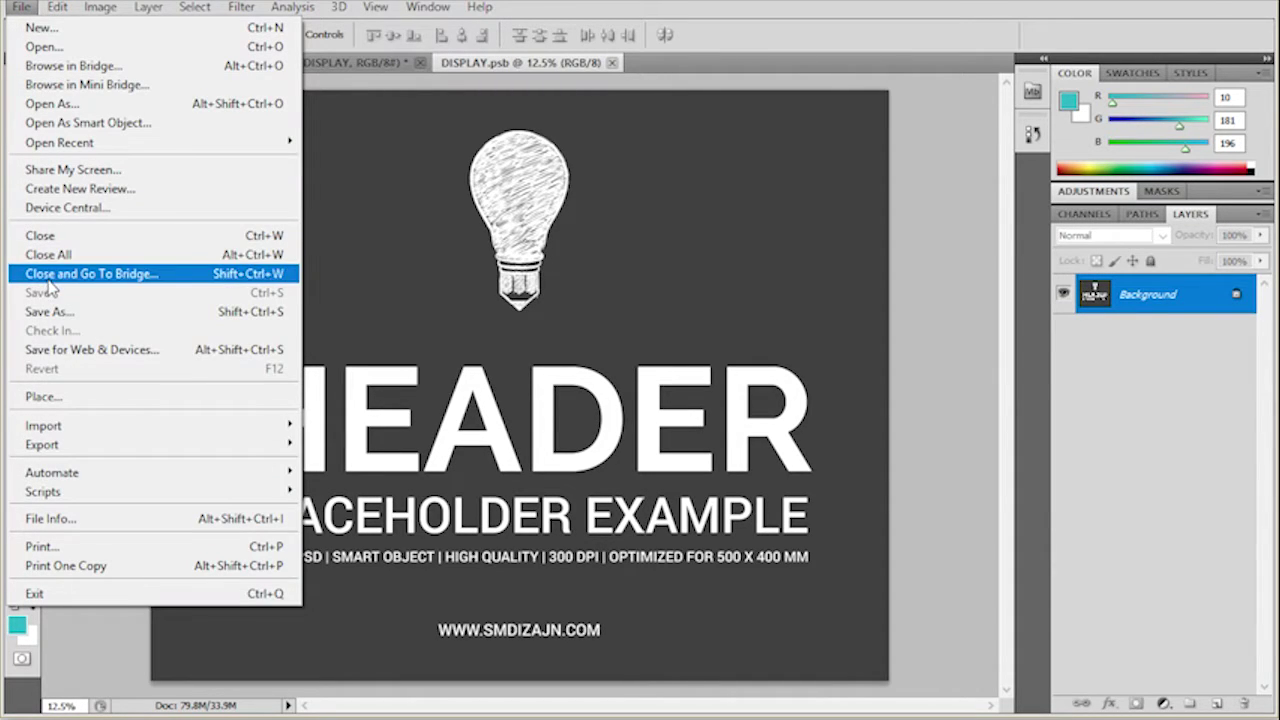
left_click(63, 397)
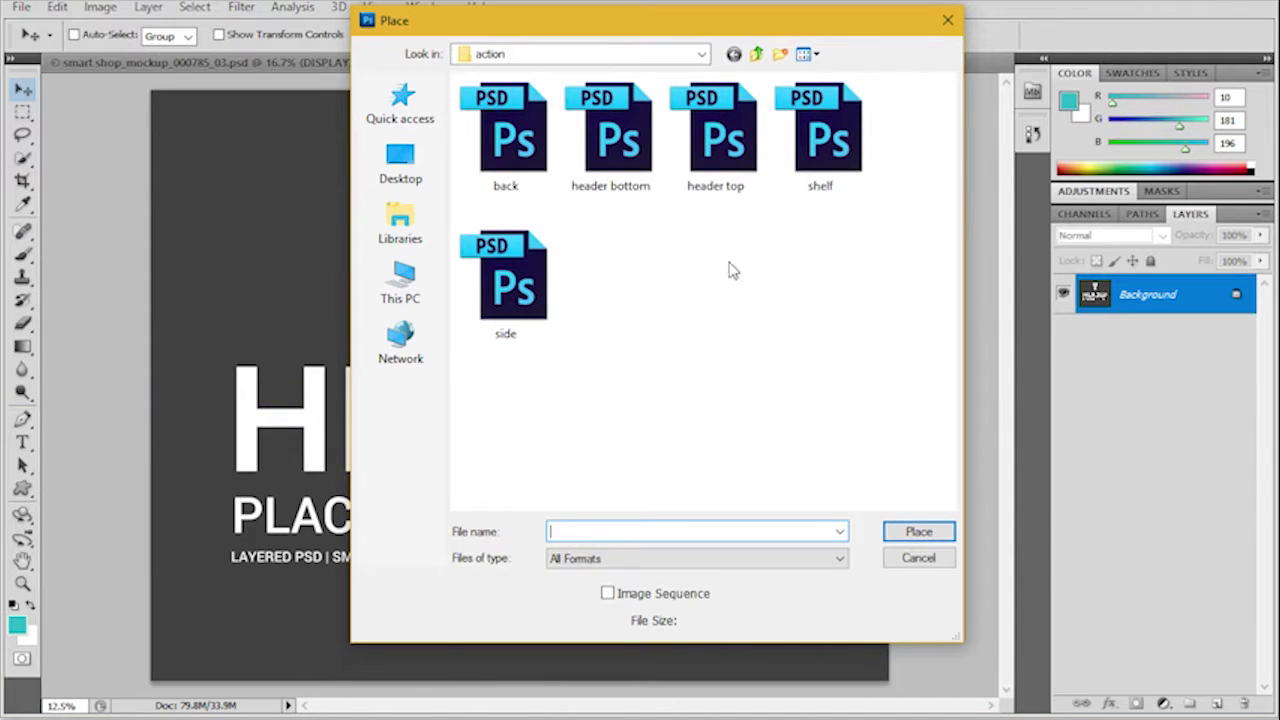
double_click(740, 118)
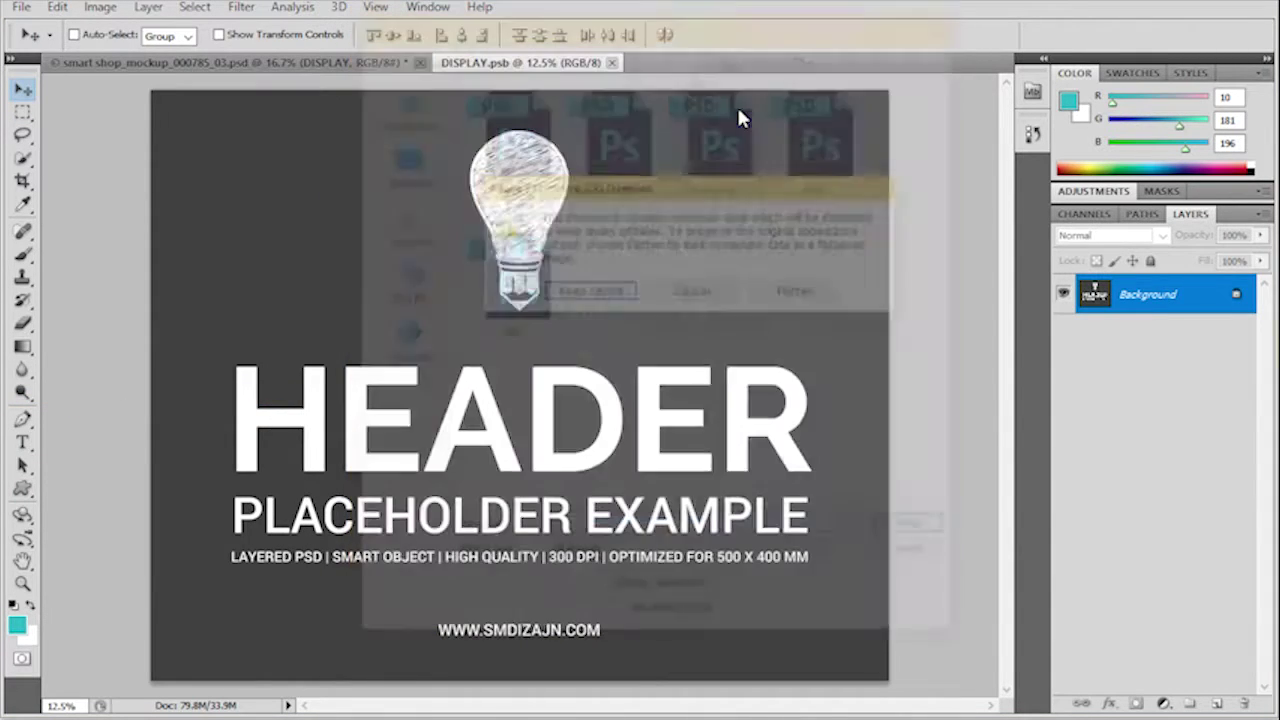
left_click(566, 290)
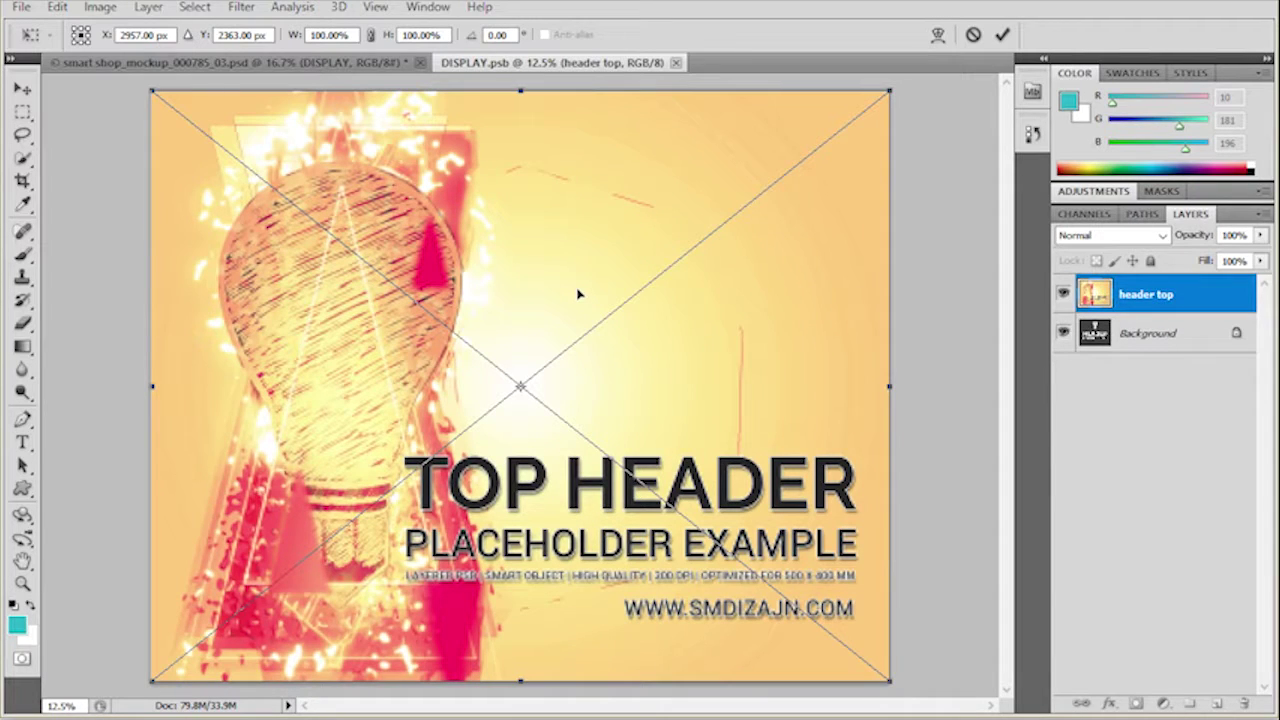
Commit the placed header top and merge it down into the Background layer
left_click(1004, 35)
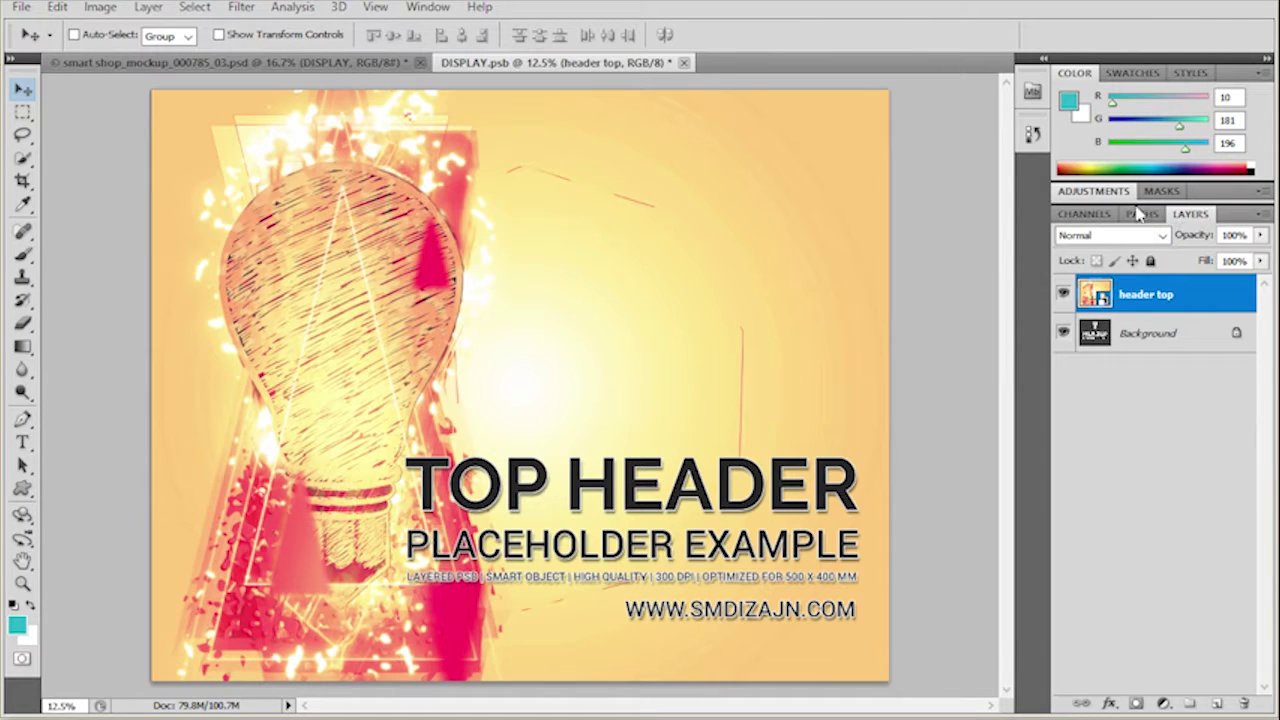
left_click_drag(1188, 214, 798, 93)
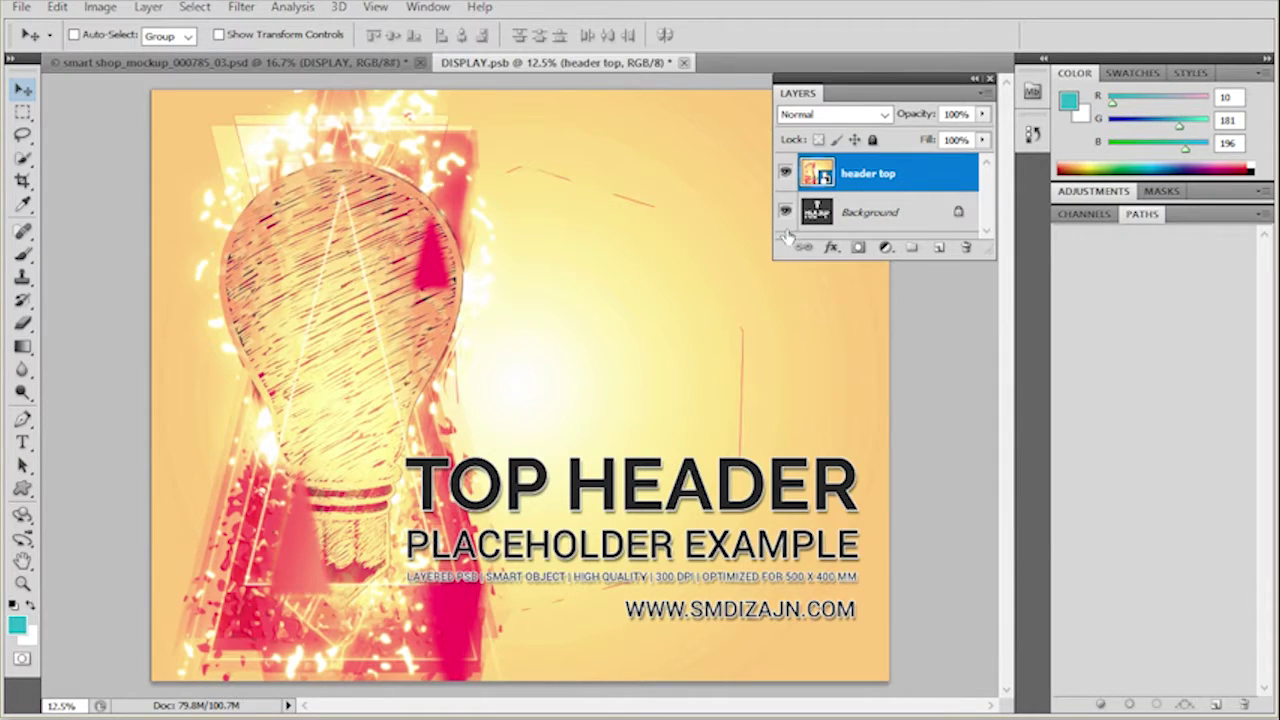
right_click(880, 190)
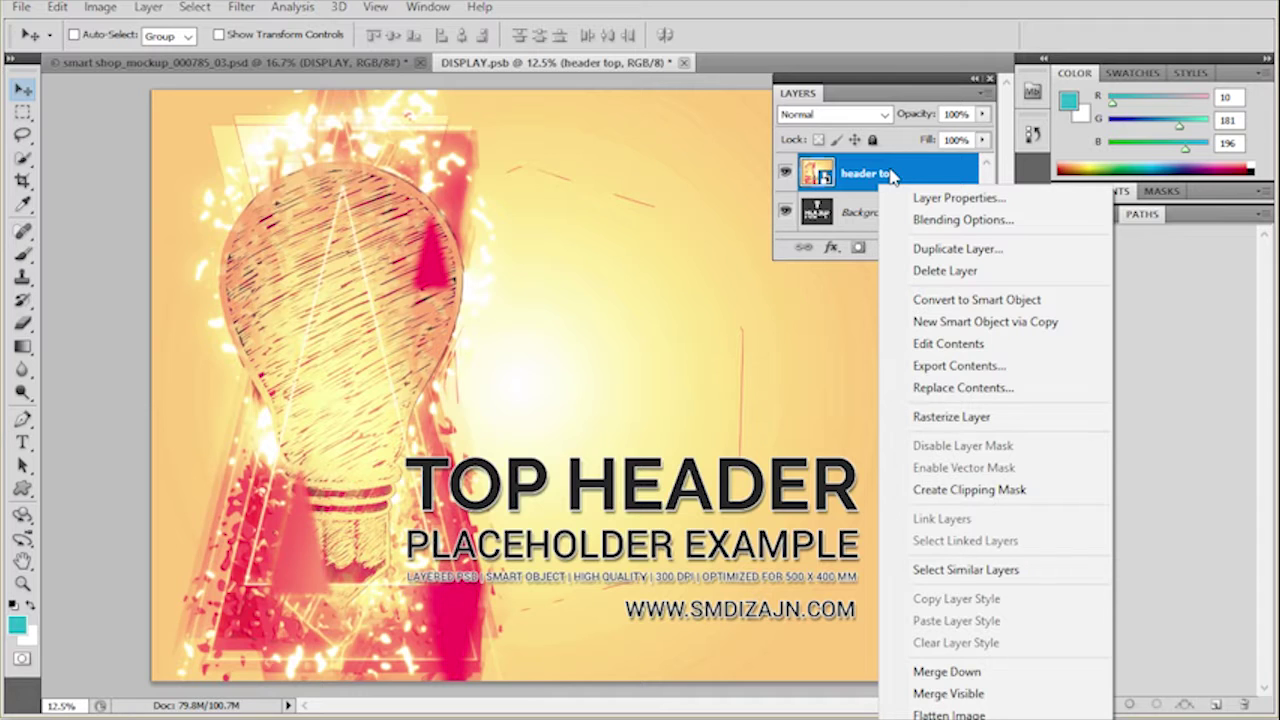
left_click(934, 676)
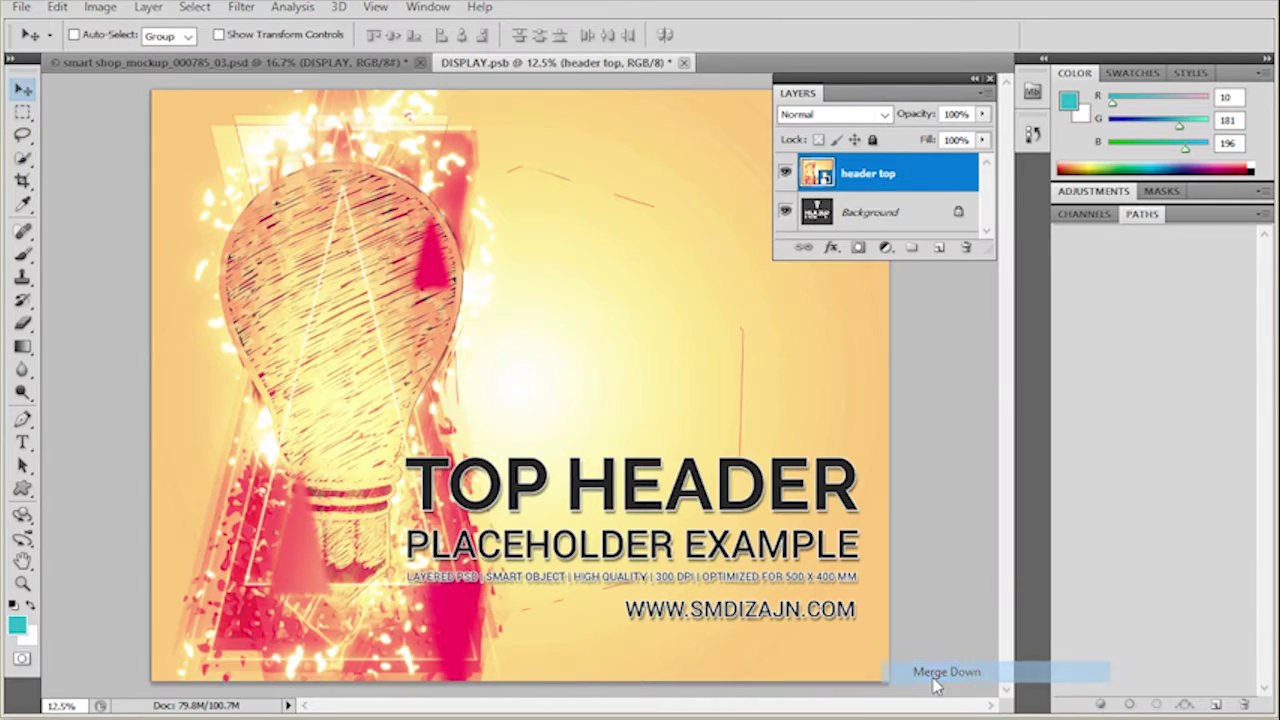
left_click_drag(868, 84, 1182, 215)
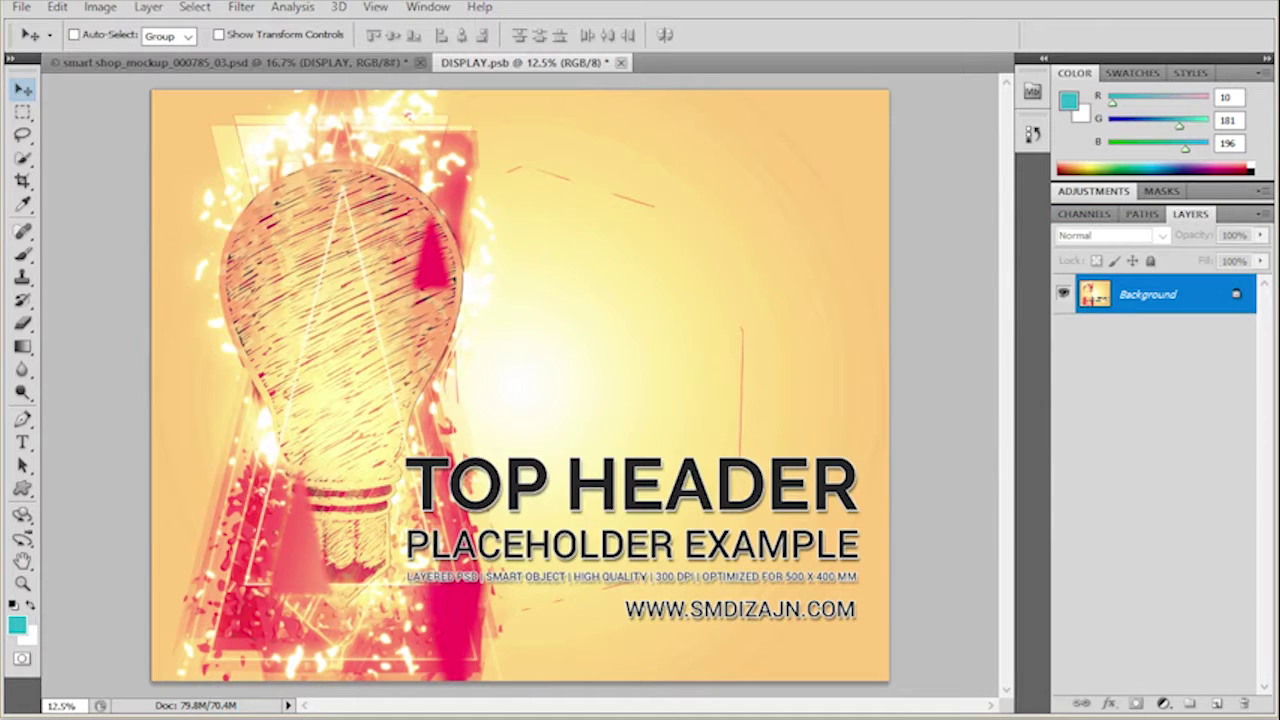
left_click(22, 9)
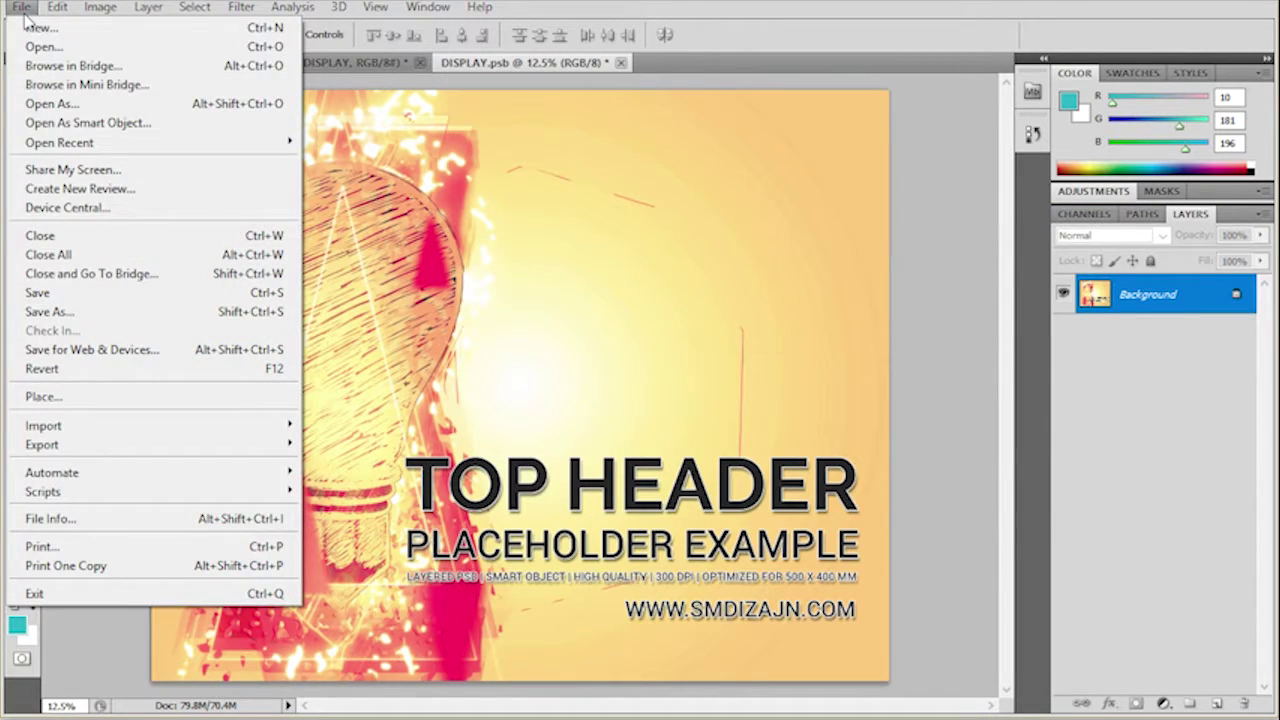
Save DISPLAY.psb and close it to return to the mockup document
left_click(200, 293)
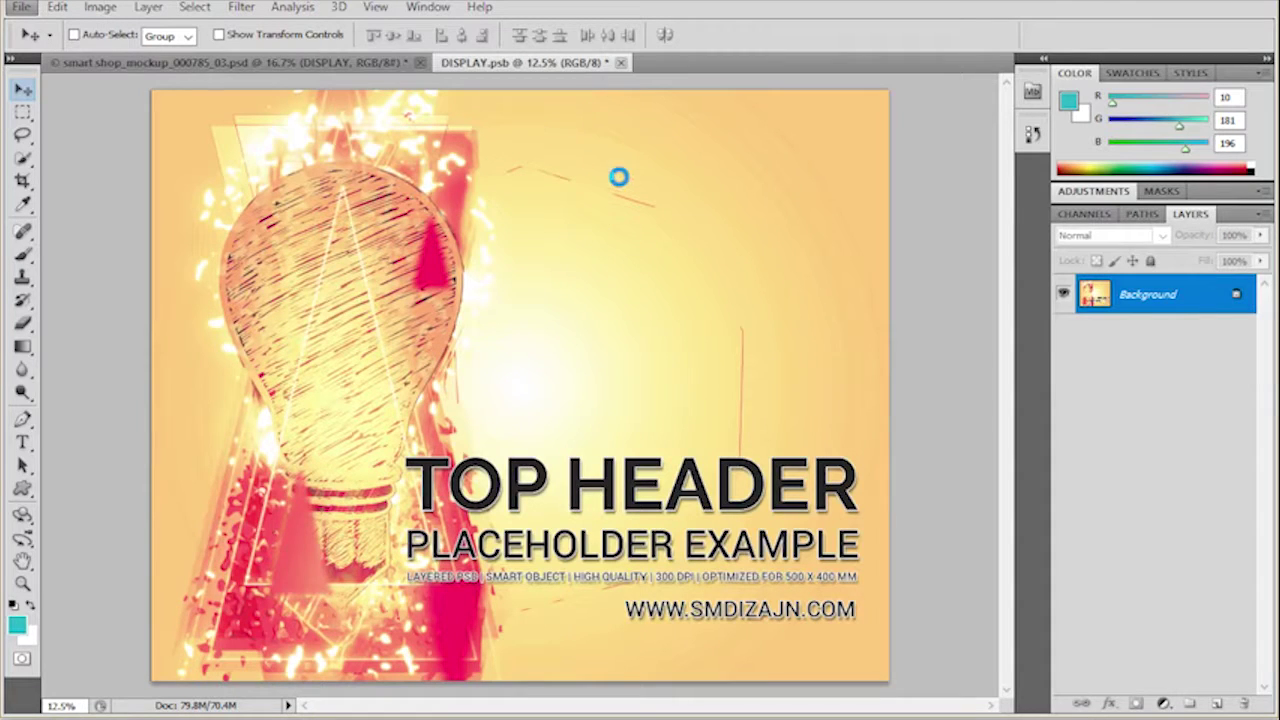
left_click(611, 63)
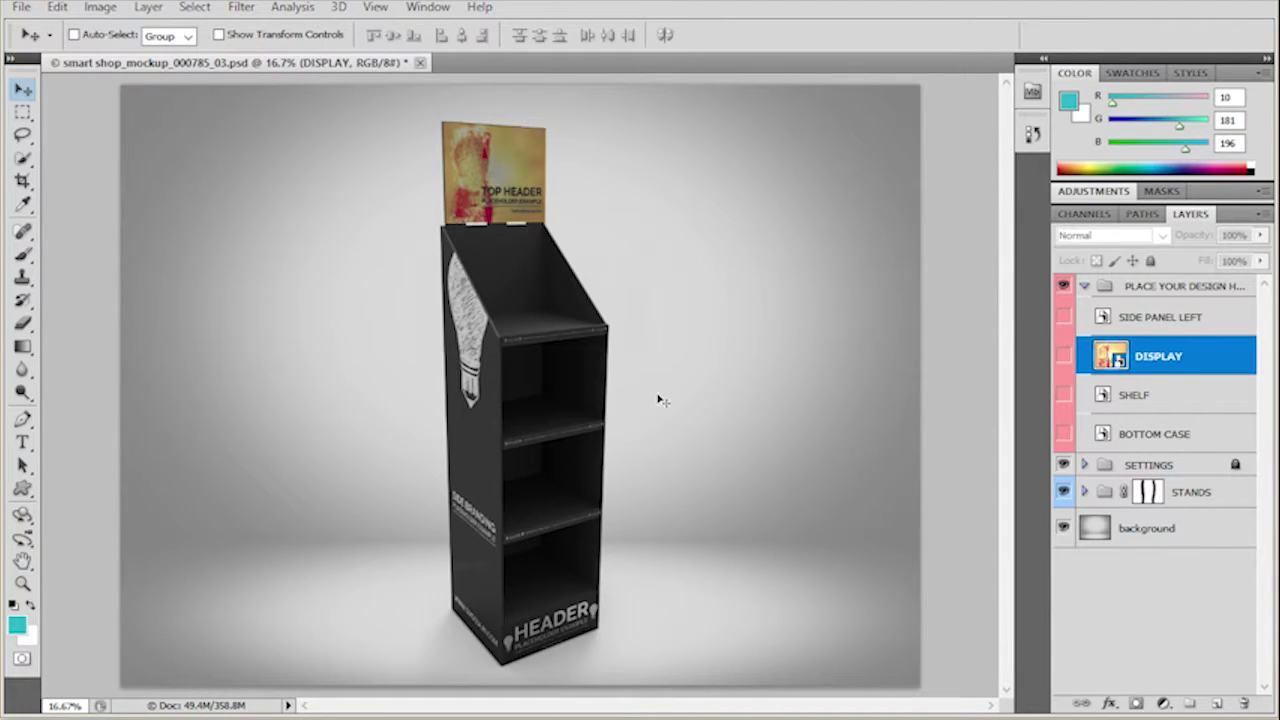
Open the SIDE PANEL LEFT smart object as SIDE PANEL LEFT1.psb, dismissing the save notice
left_click(1122, 402)
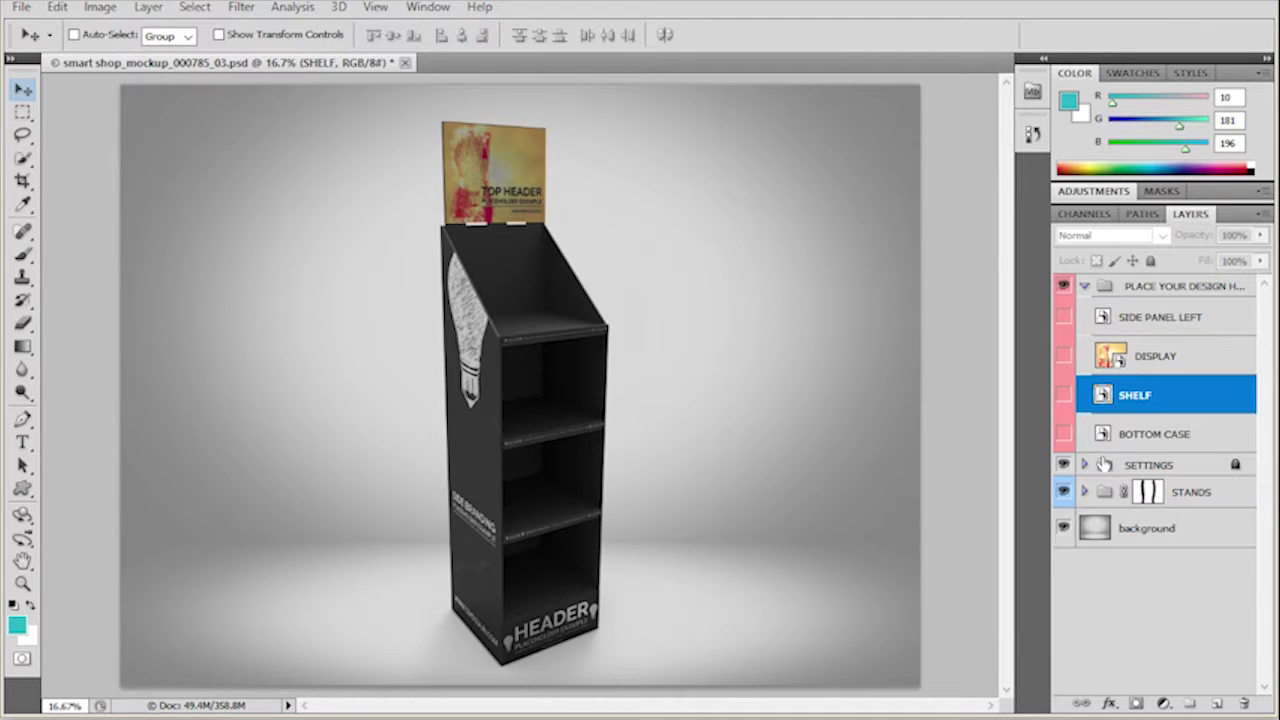
left_click(1104, 434)
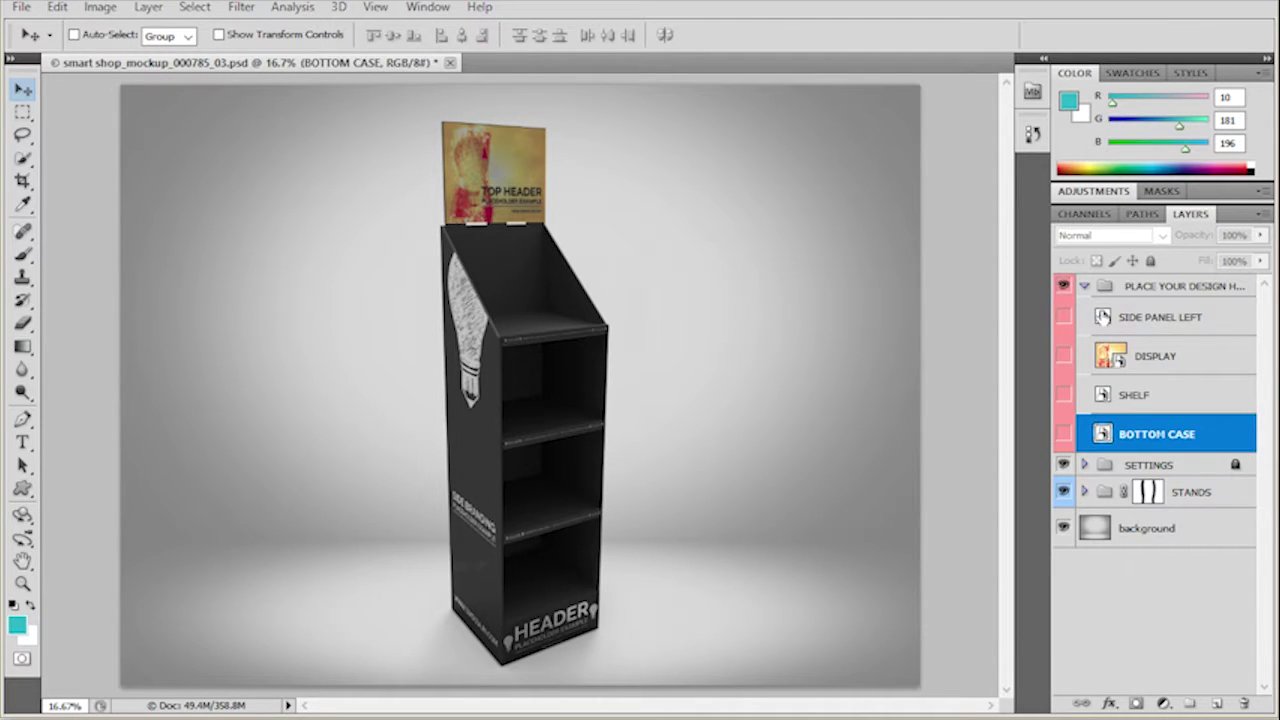
double_click(1102, 317)
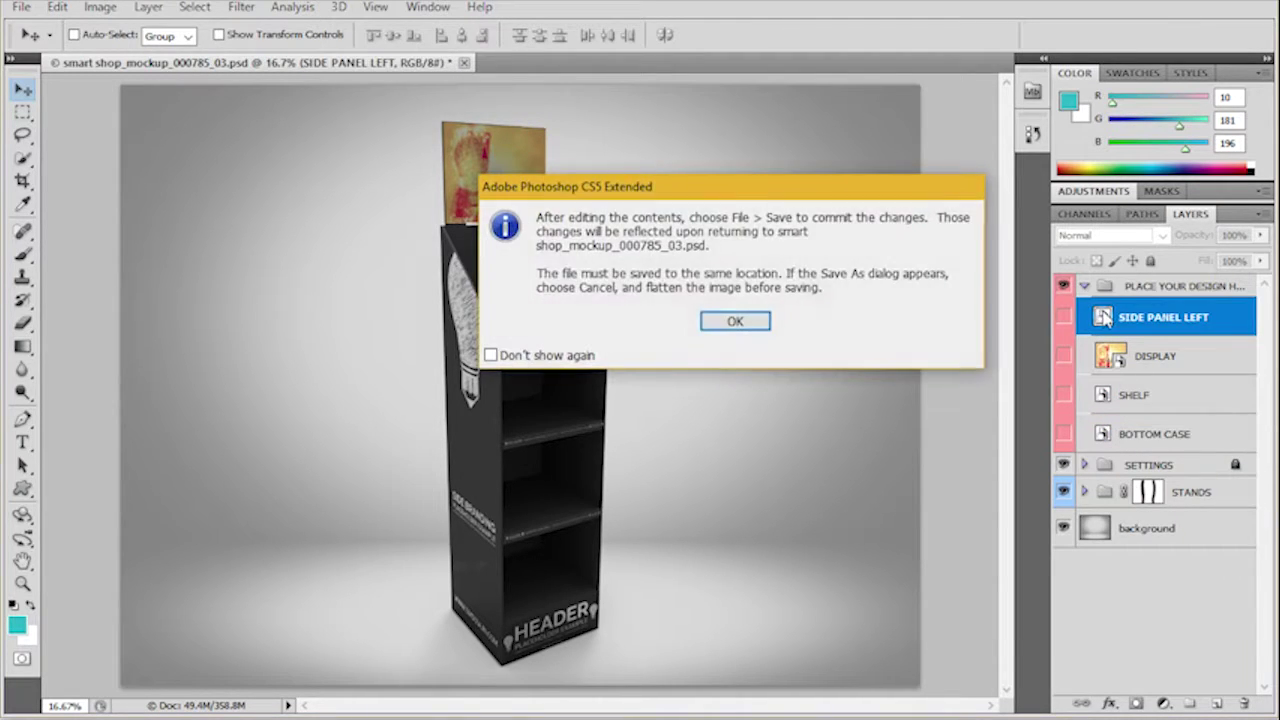
left_click(742, 317)
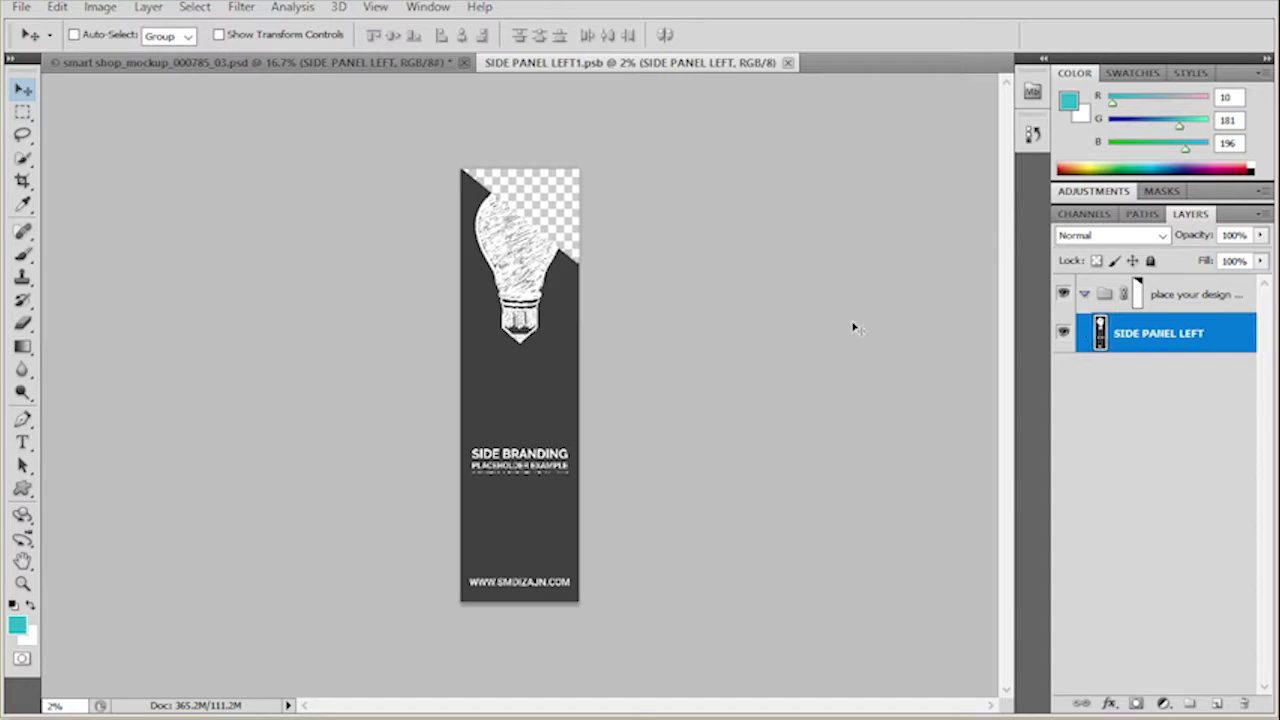
left_click(21, 7)
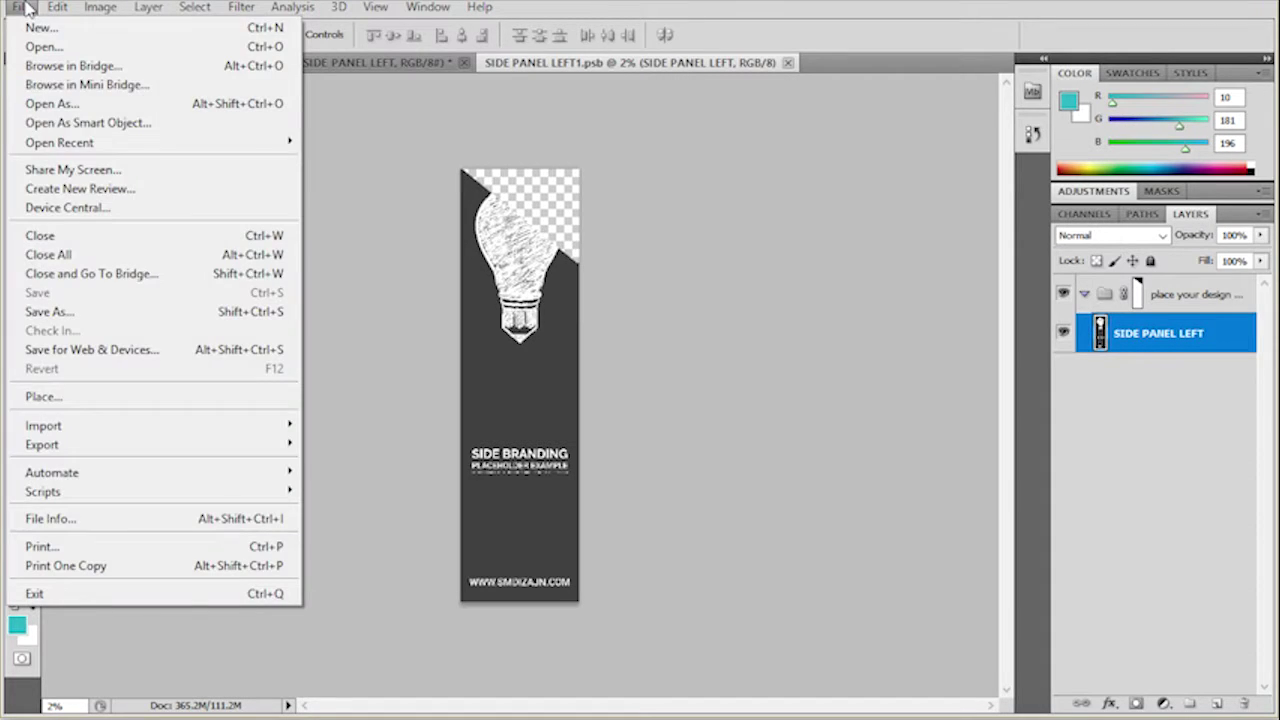
Place side.psd flattened into the side panel with proportions locked, and commit it
left_click(40, 400)
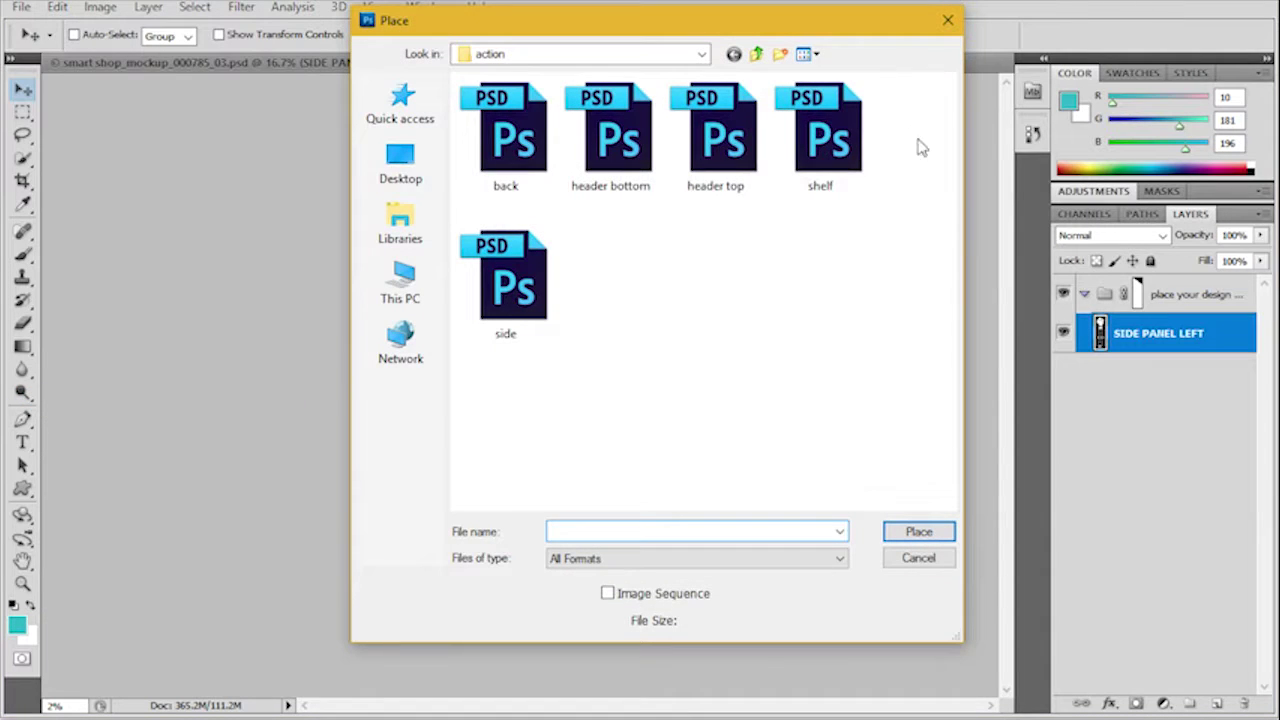
double_click(490, 277)
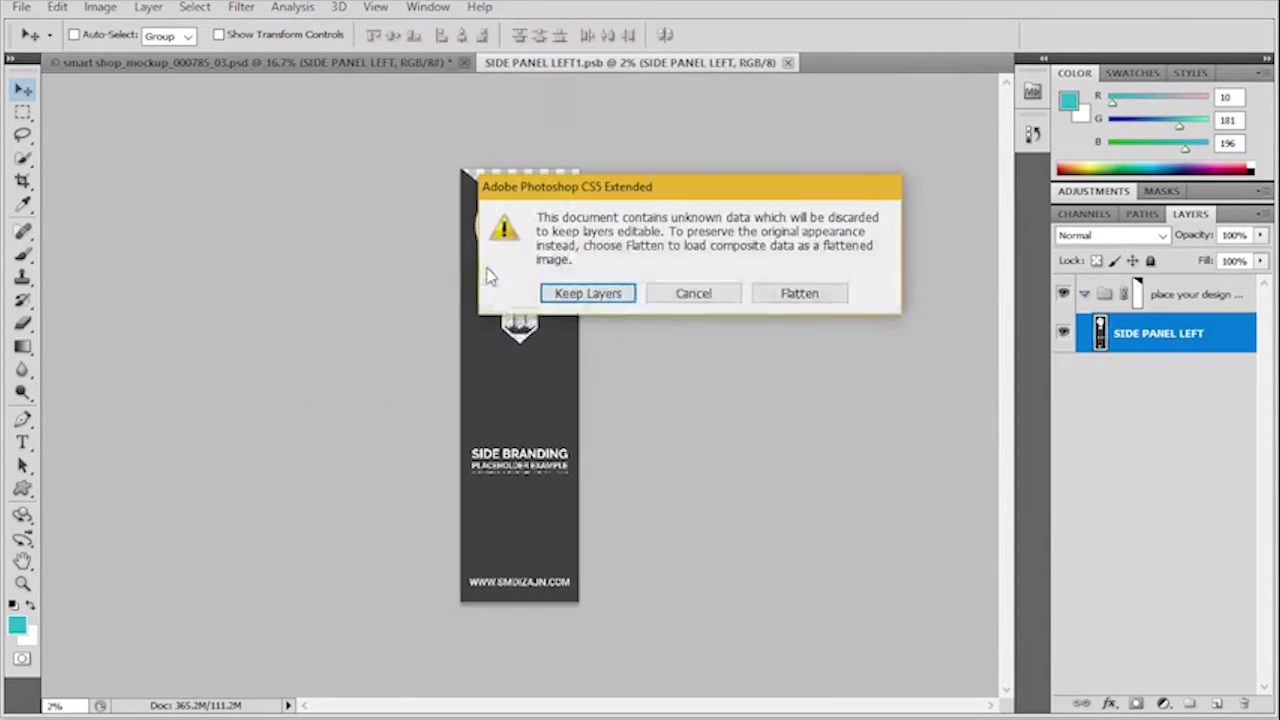
left_click(835, 292)
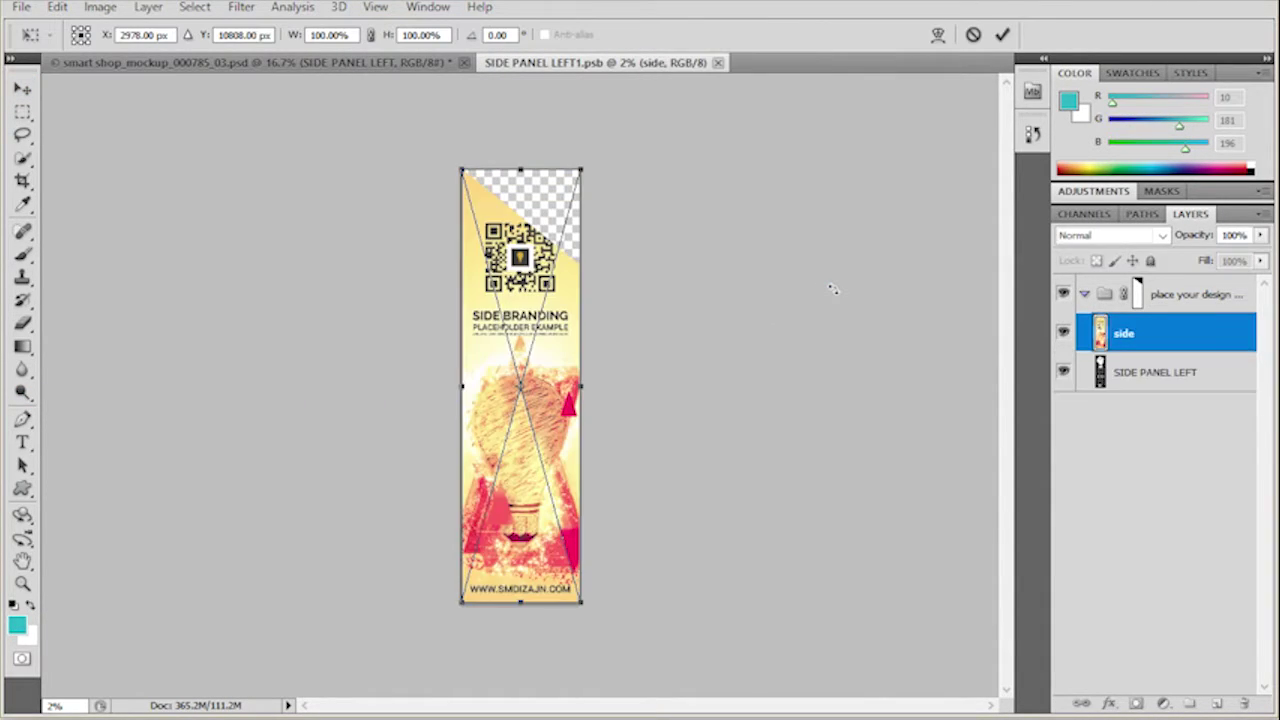
left_click(372, 36)
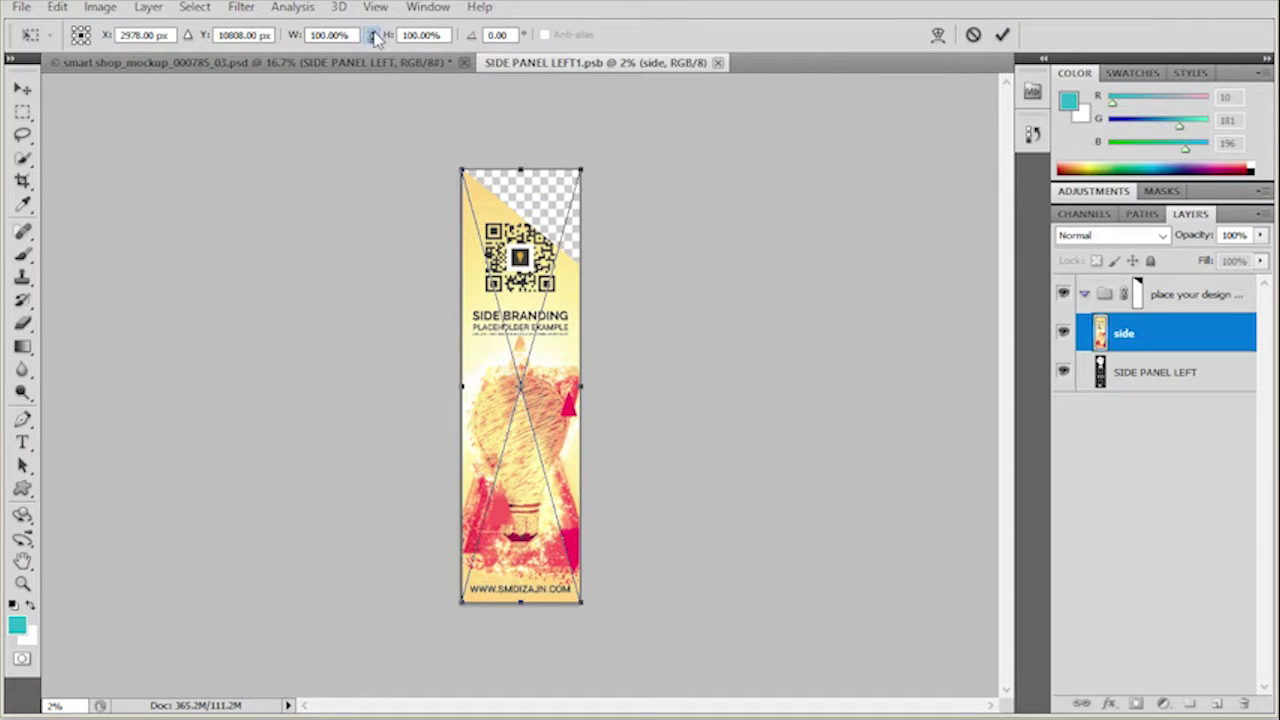
left_click(1005, 36)
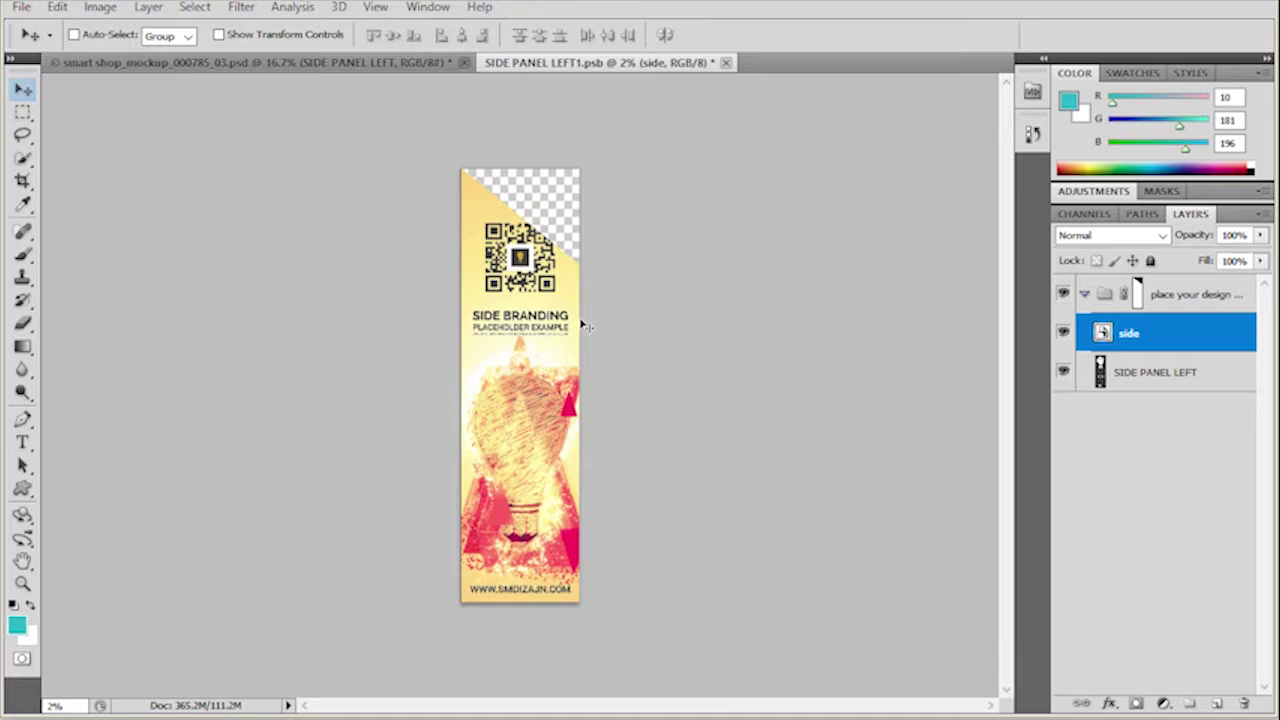
Draw a teal heart with the Custom Shape tool over the middle of the side panel
left_click(23, 489)
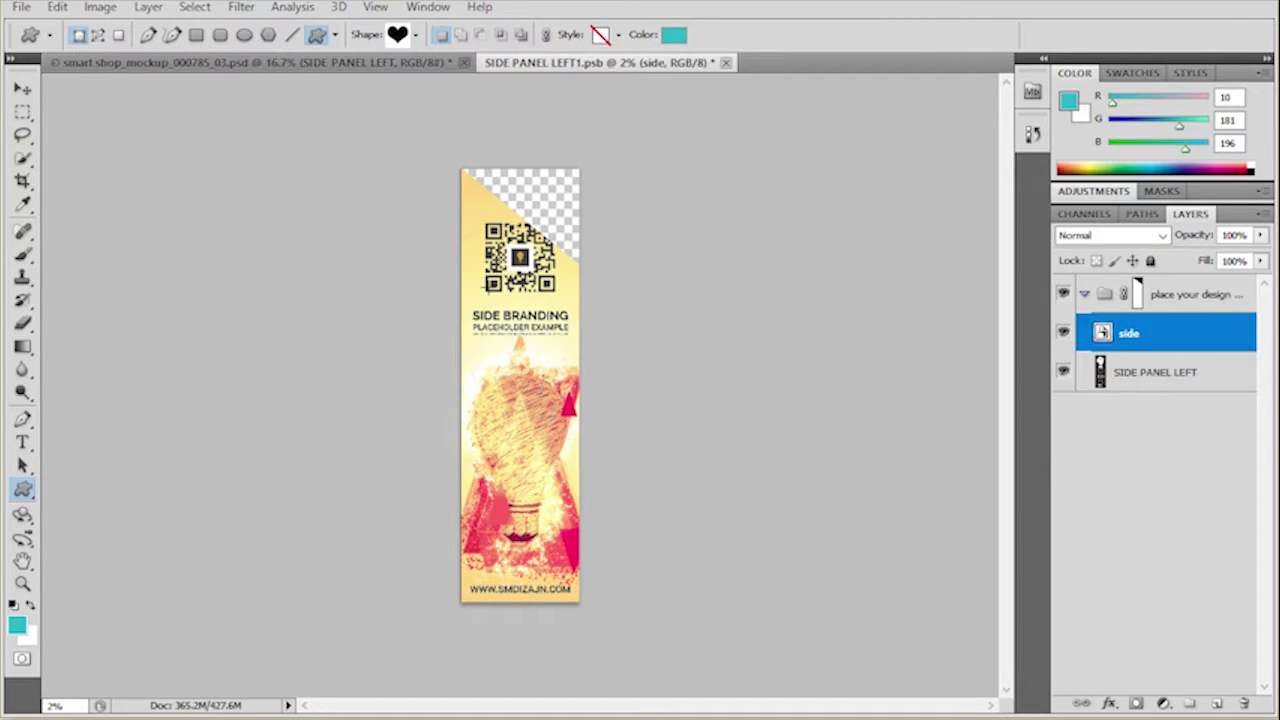
left_click_drag(486, 312, 558, 414)
key("v")
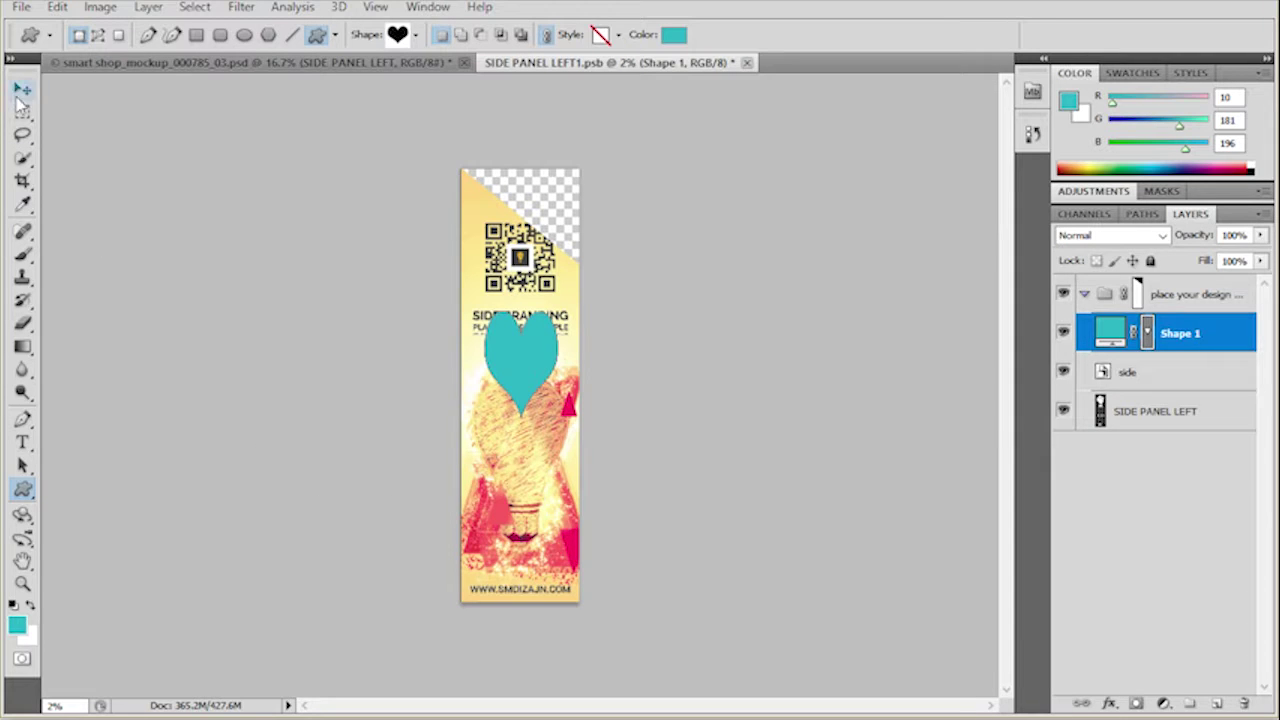
left_click(21, 7)
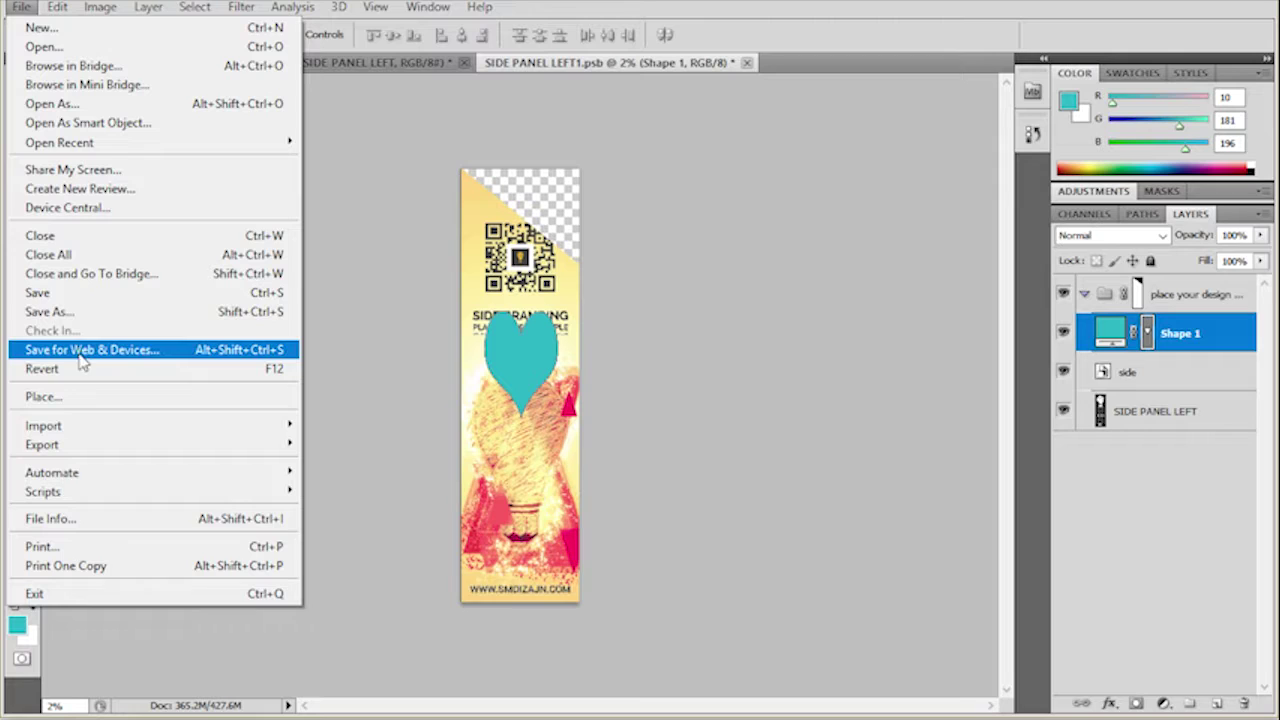
Save SIDE PANEL LEFT1.psb so the mockup's smart objects update with the heart design
left_click(150, 292)
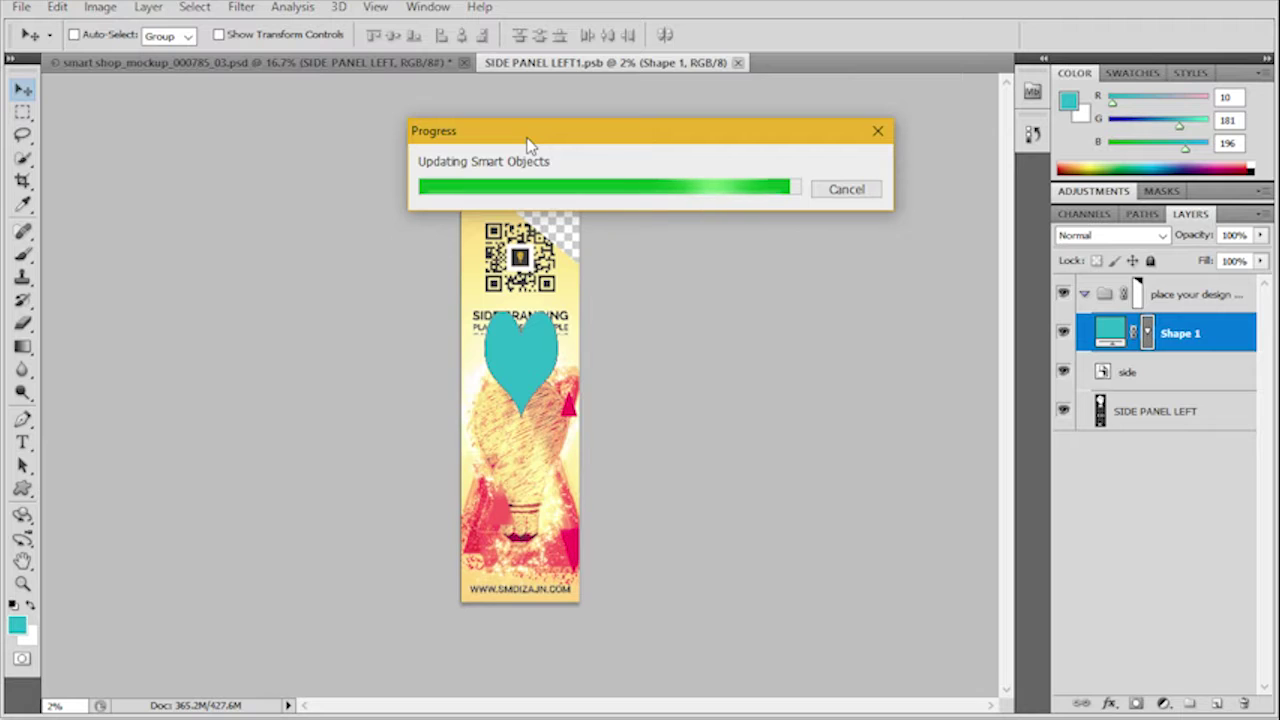
left_click(421, 64)
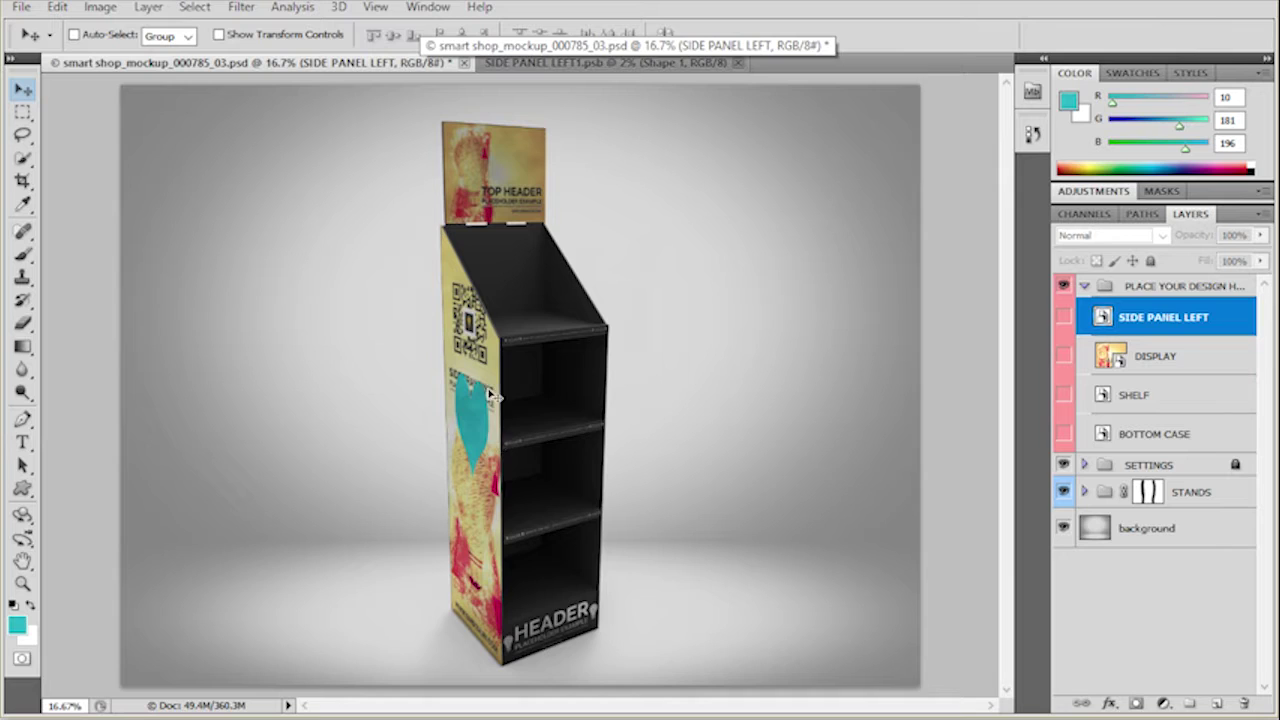
Review the updated mockup by selecting the SHELF, BOTTOM CASE and SIDE PANEL LEFT layers
left_click(1125, 400)
left_click(1130, 436)
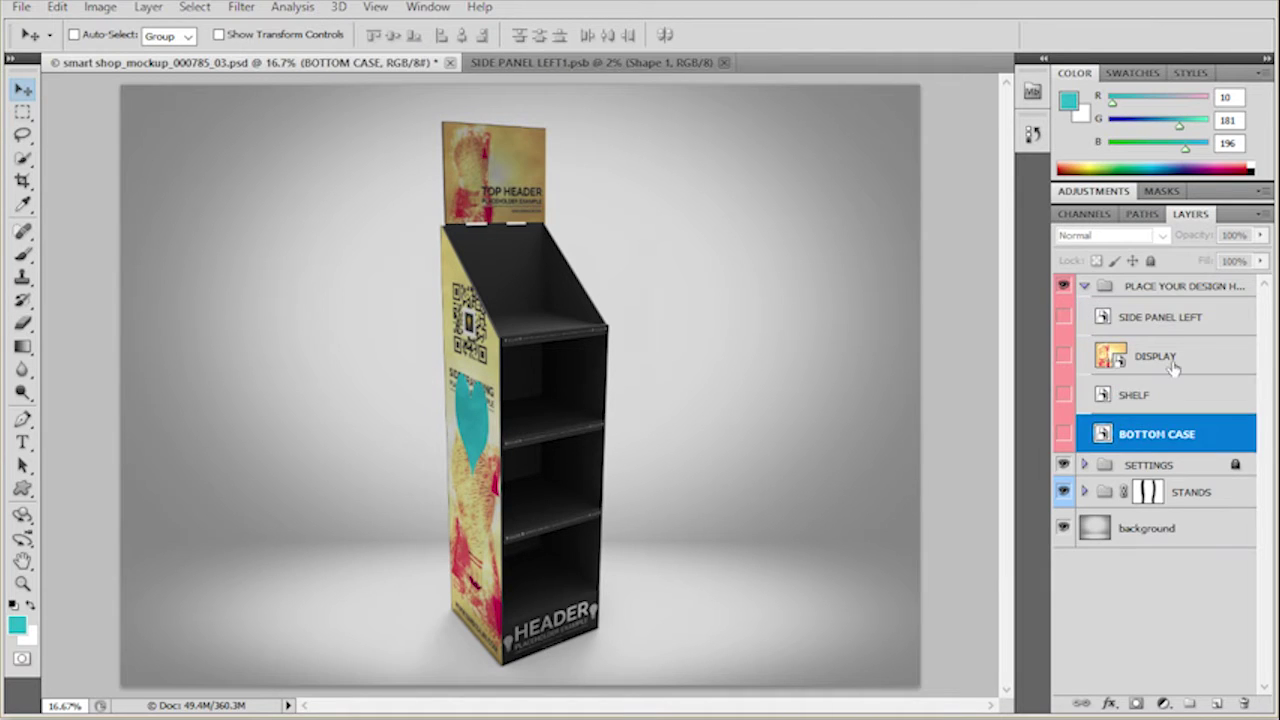
left_click(1178, 393)
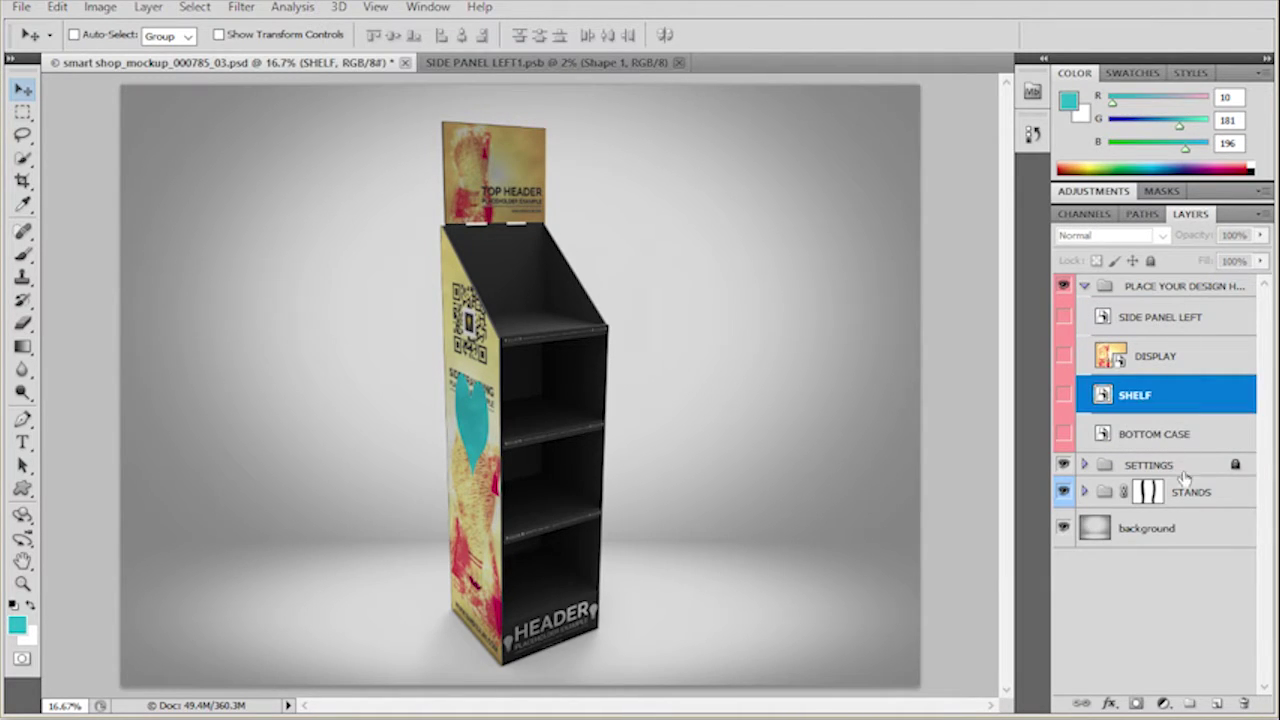
left_click(1178, 438)
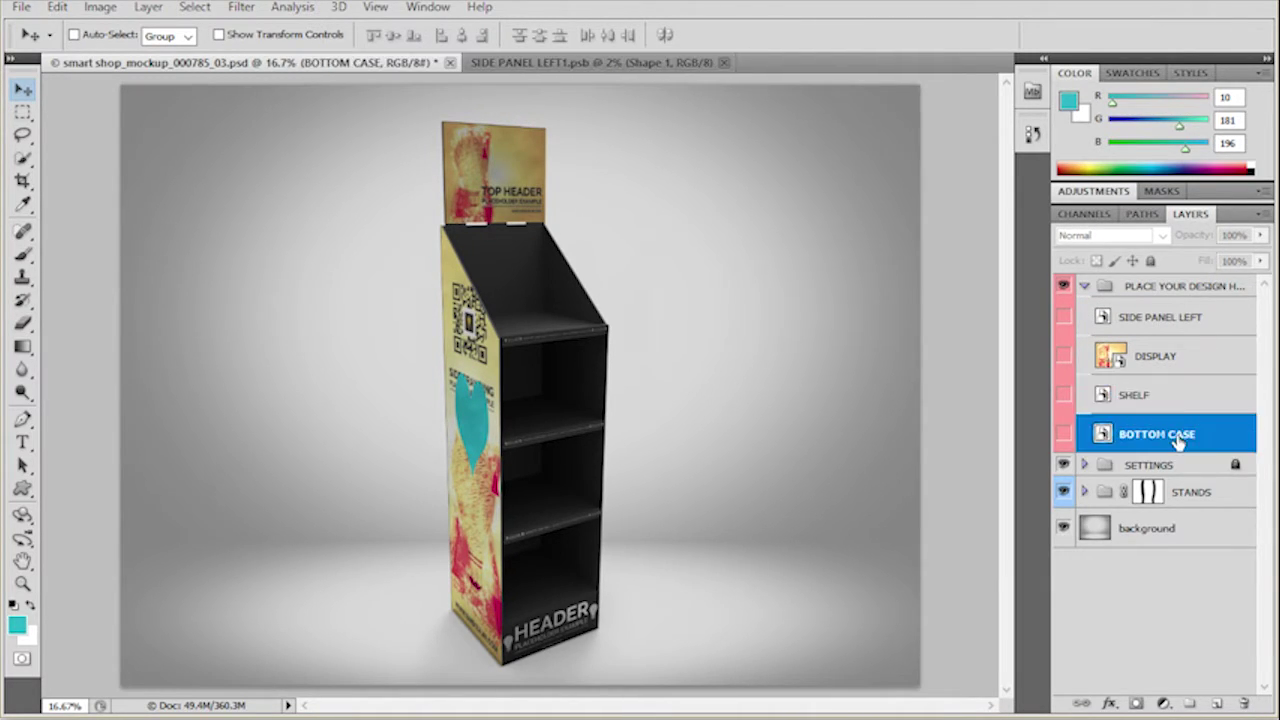
left_click(1181, 312)
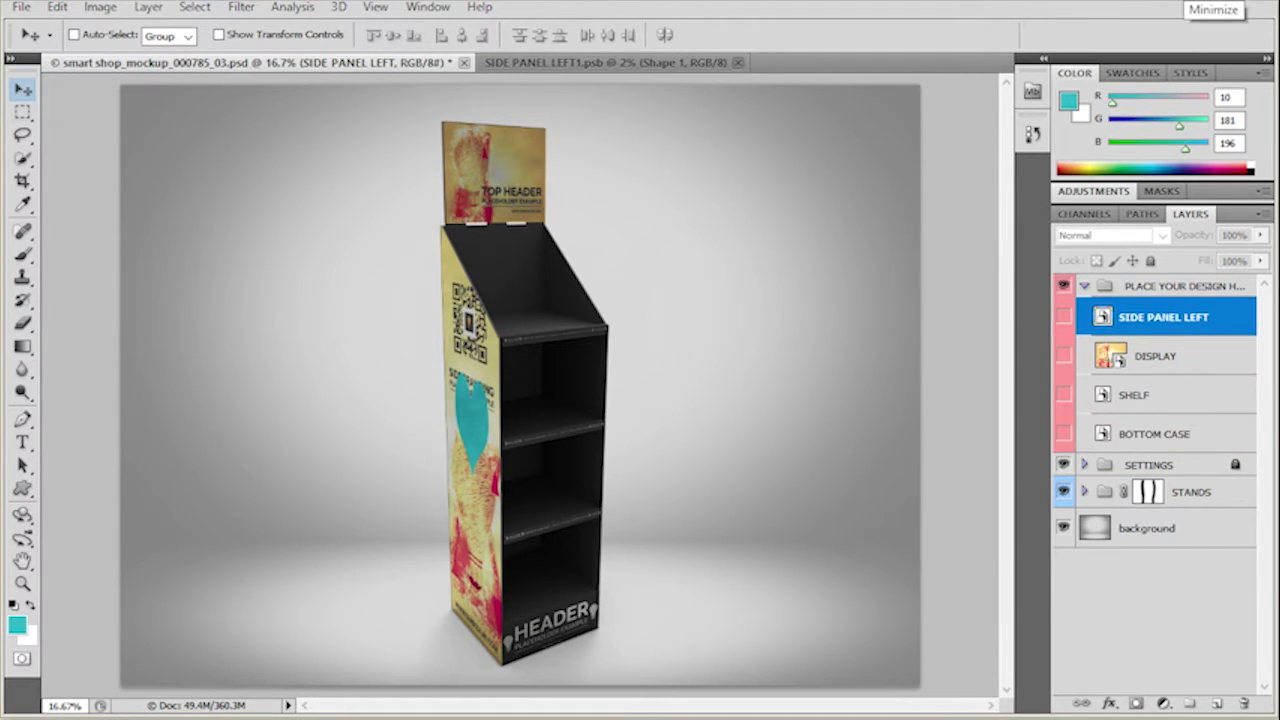
left_click(1140, 528)
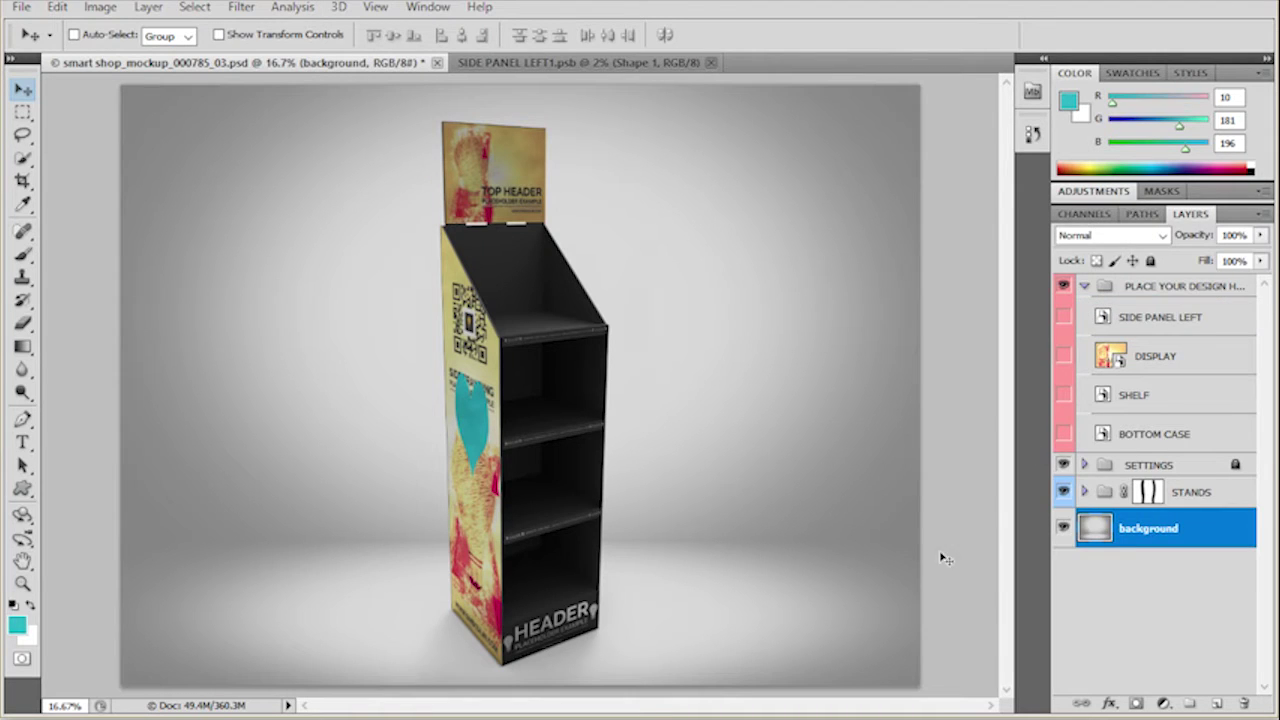